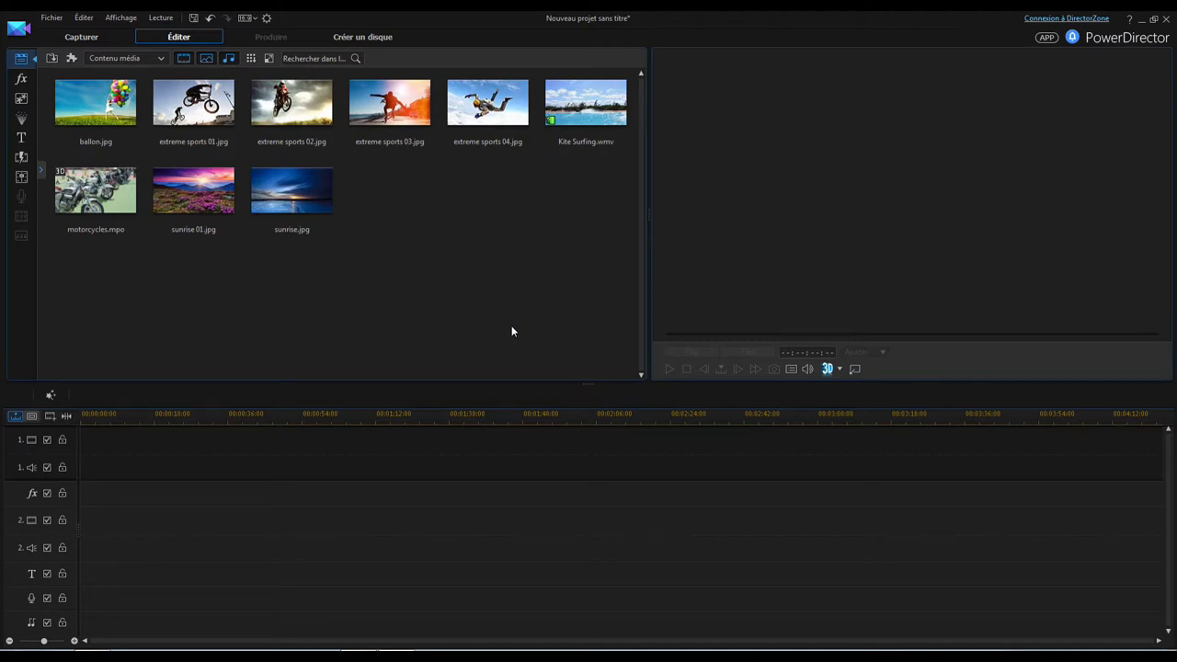
Step: Import the video file girafe4.mov from the desktop into the media library
left_click(49, 18)
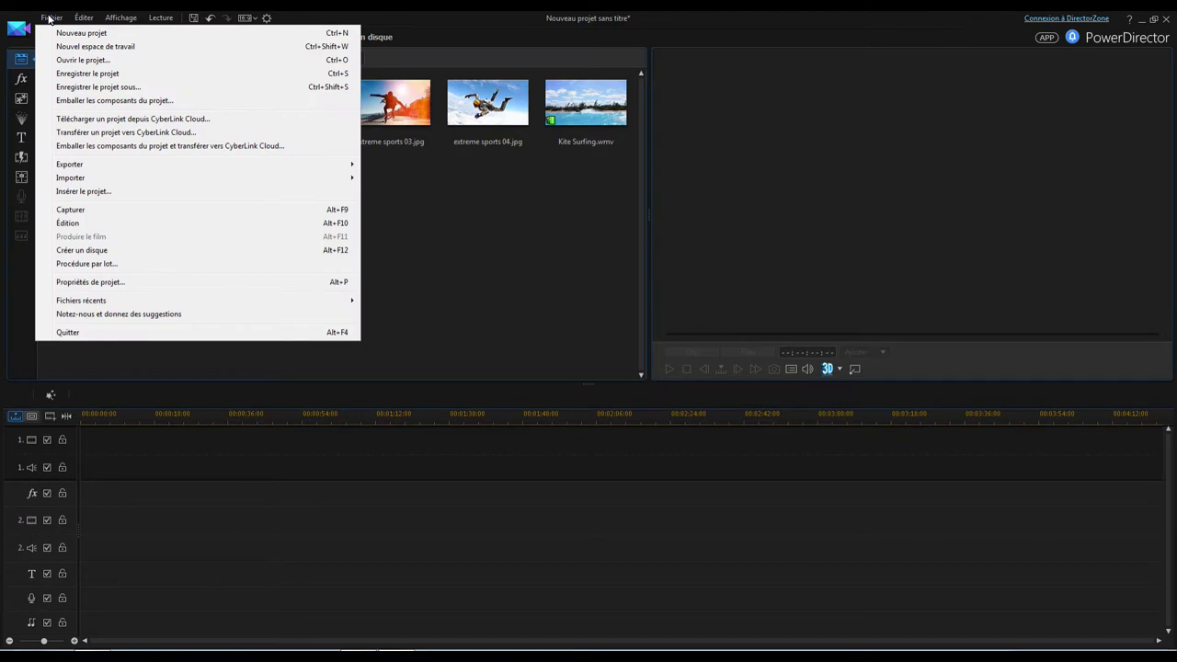
mouse_move(61, 178)
left_click(442, 180)
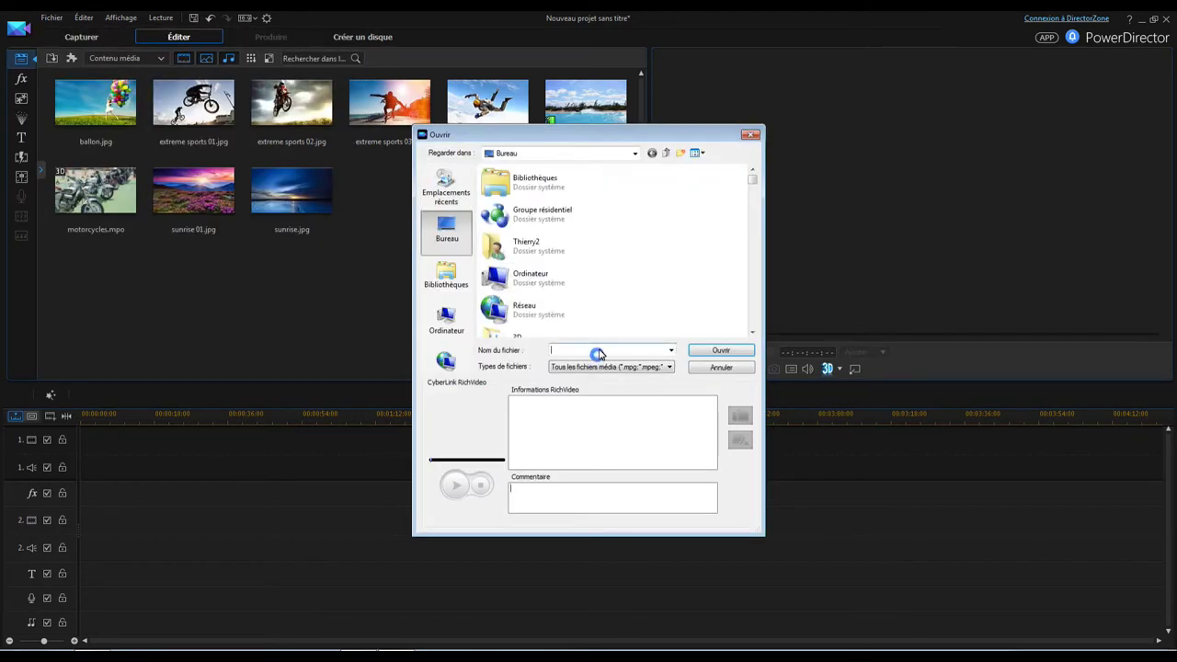
type("girafe")
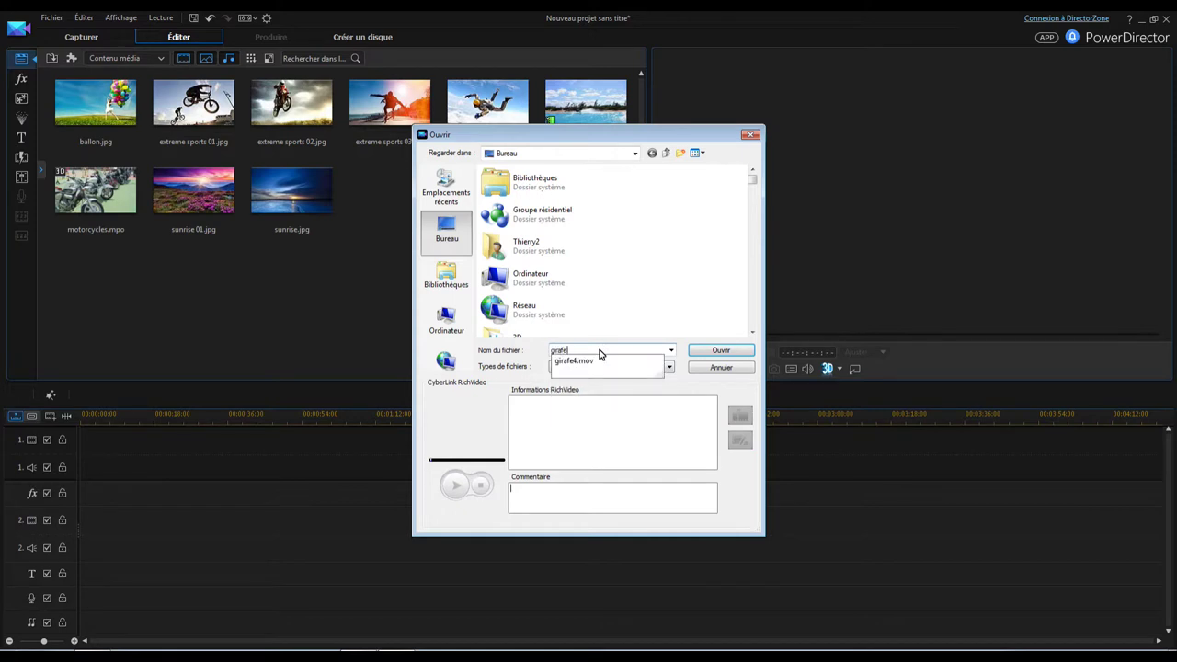
left_click(596, 360)
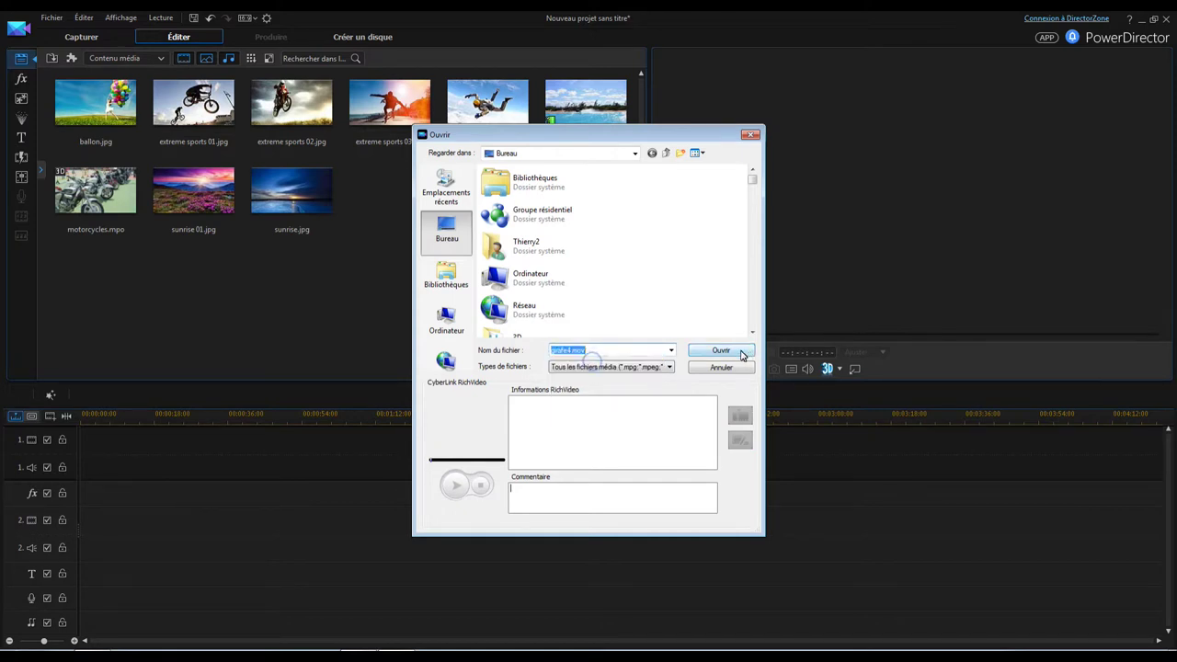
left_click(736, 351)
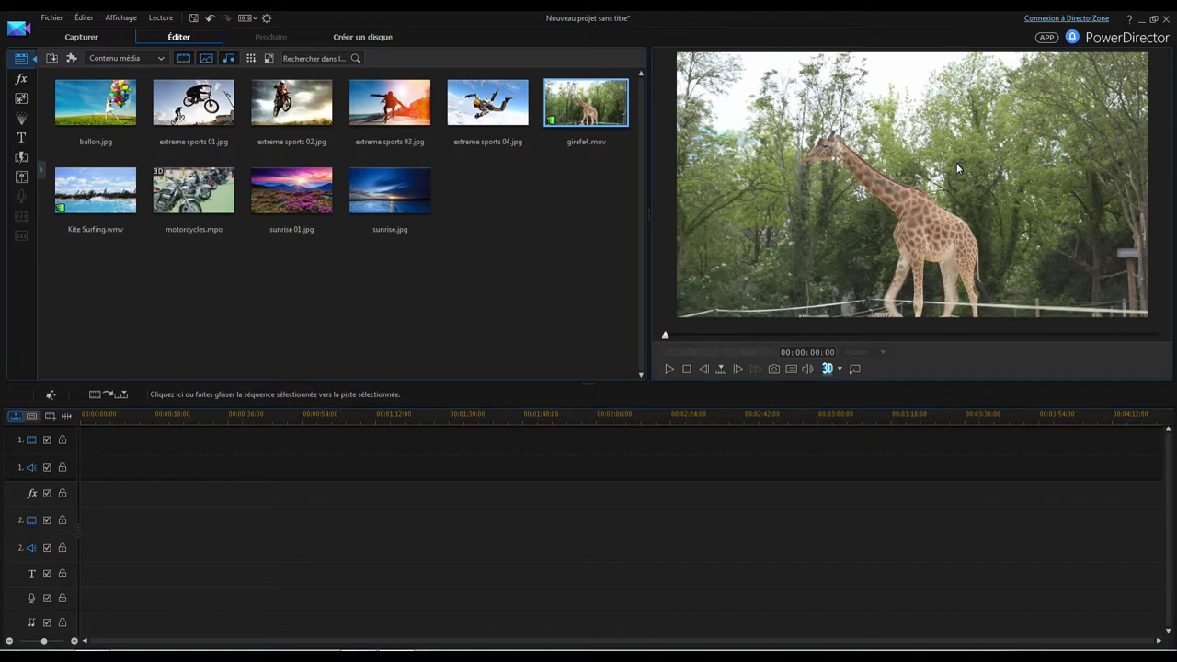
Step: Preview the girafe4.mov clip and place it at the start of video track 1, accepting the frame rate conflict
left_click(669, 369)
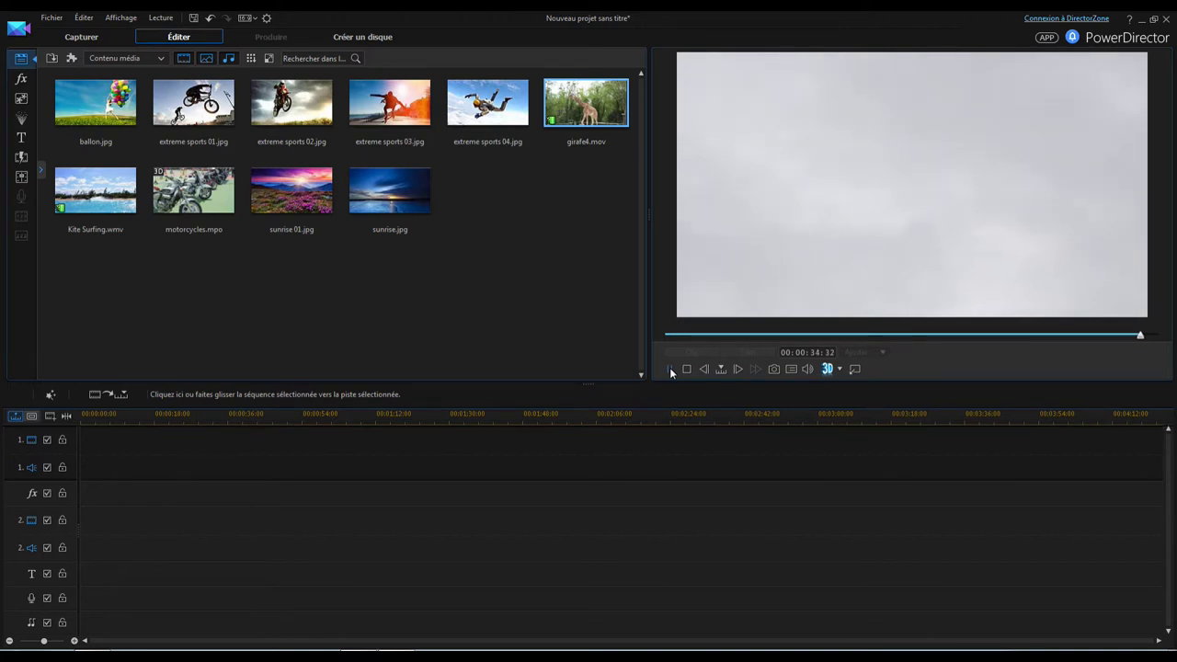
left_click(686, 369)
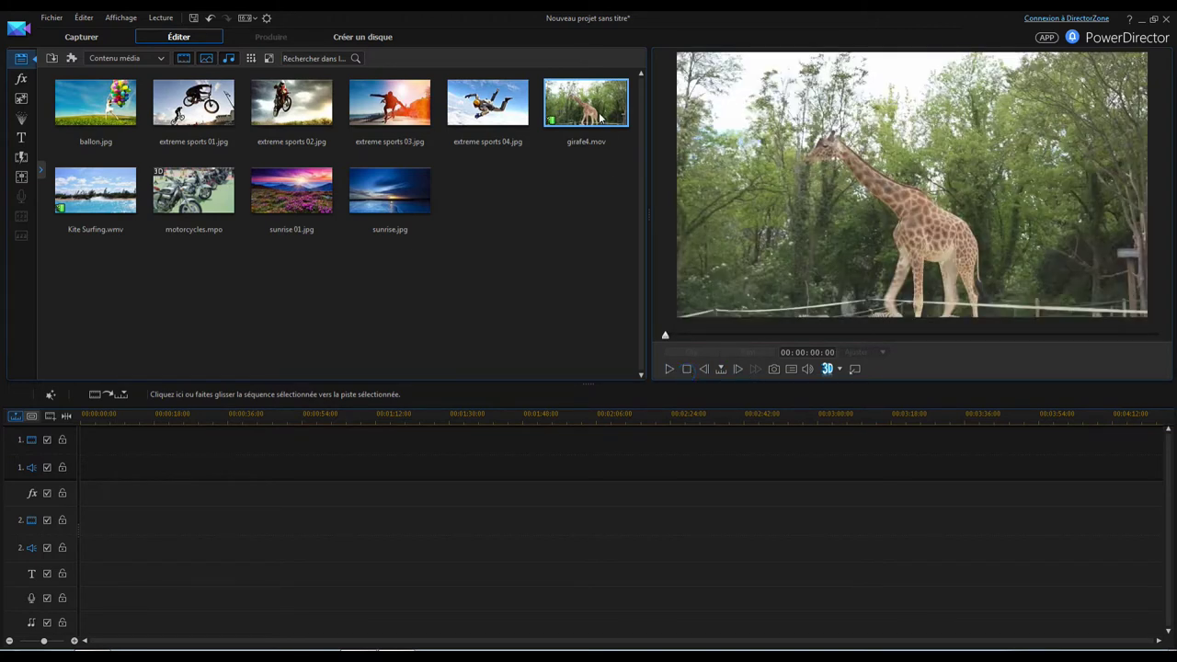
left_click_drag(582, 107, 75, 469)
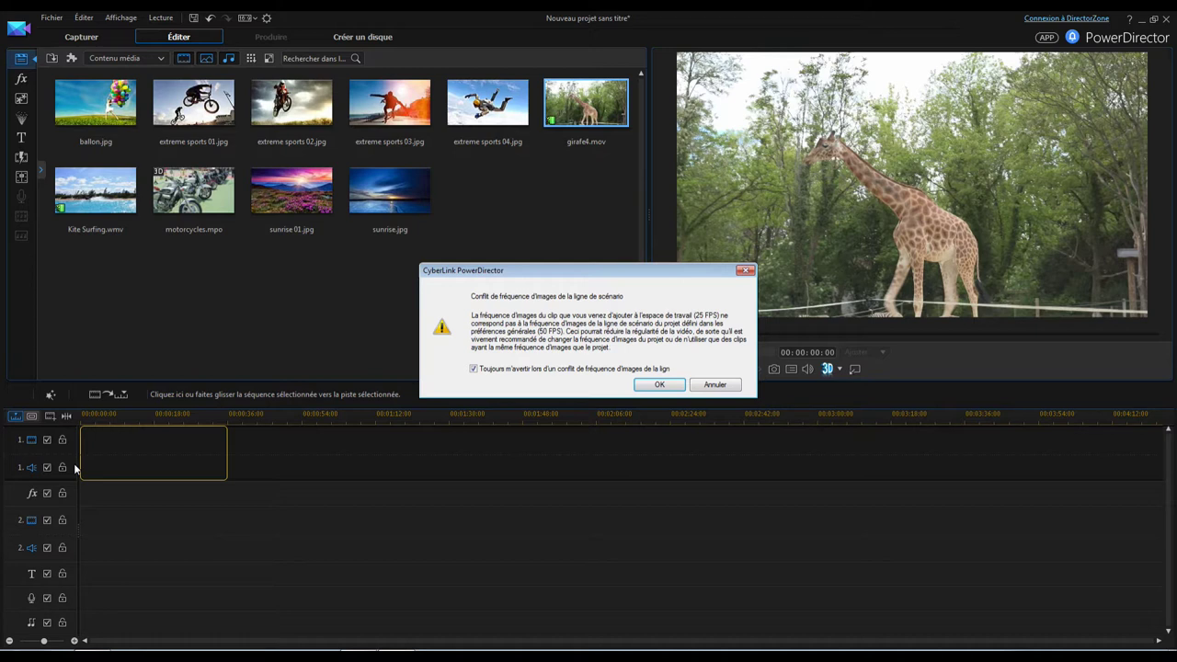
left_click(660, 384)
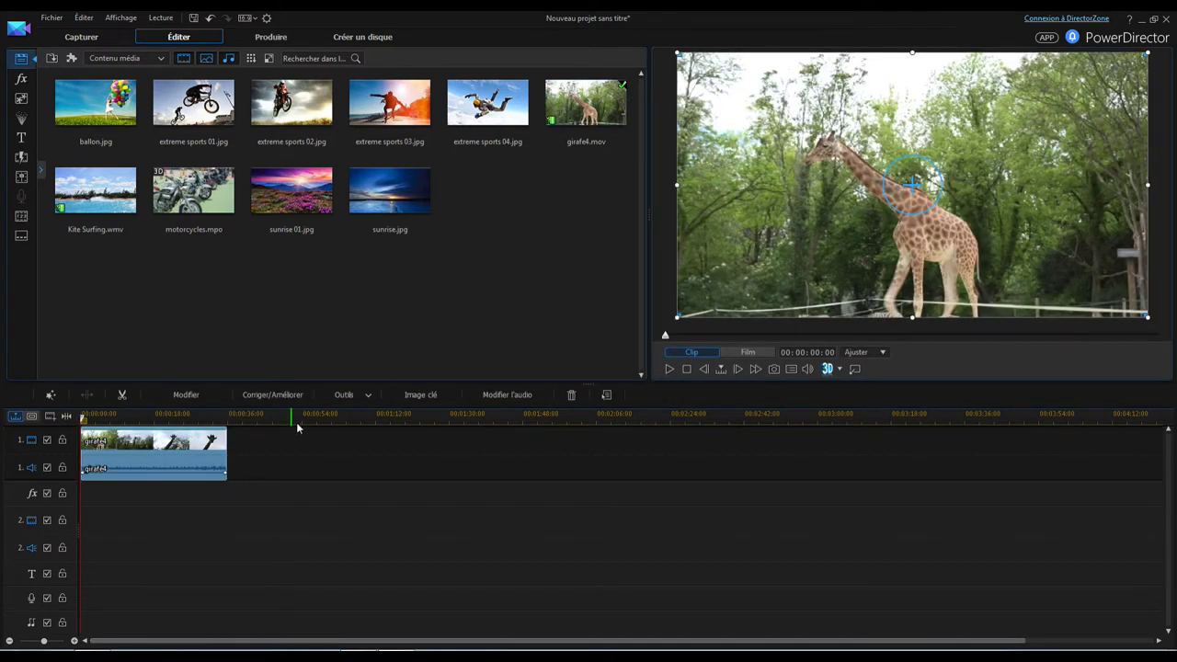
Step: Open the motion detector for the girafe4 clip on the timeline, then enlarge and reposition its window
left_click(366, 396)
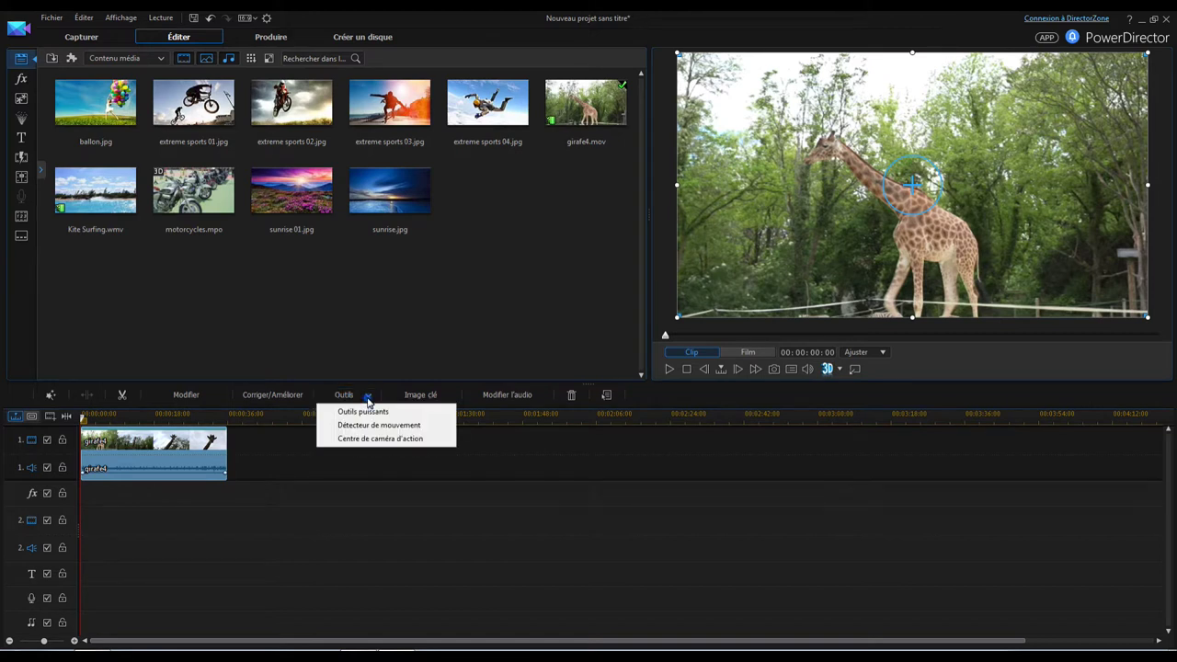
left_click(417, 426)
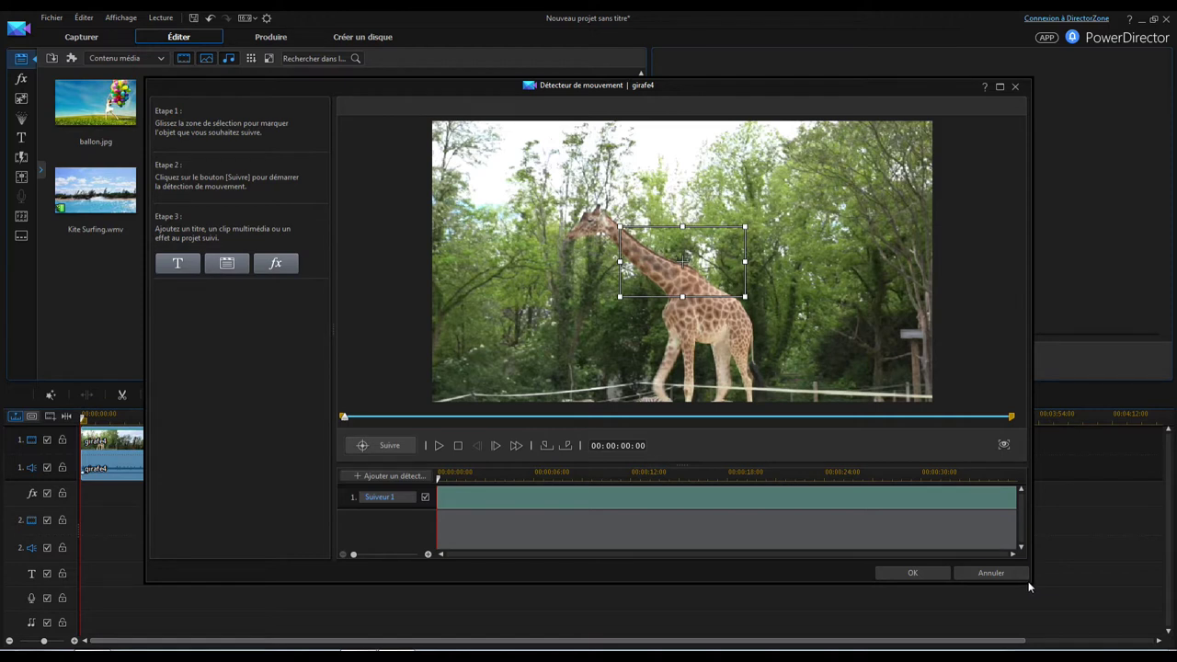
left_click_drag(1032, 582, 706, 480)
left_click_drag(644, 316, 1051, 618)
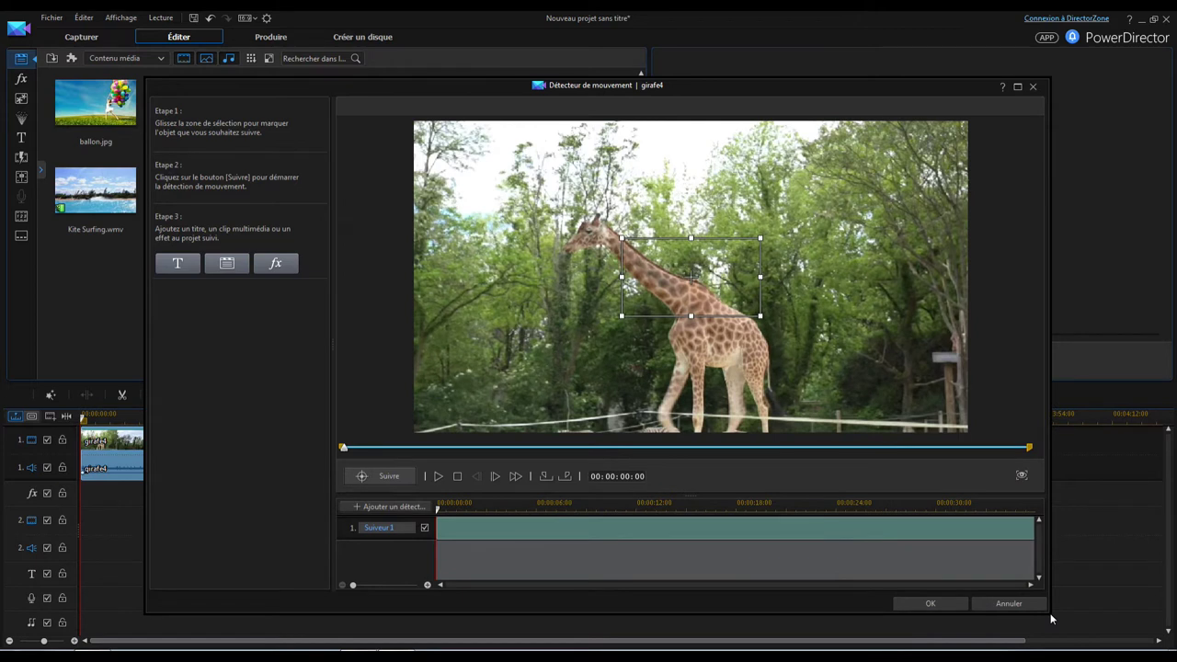
left_click_drag(243, 89, 243, 38)
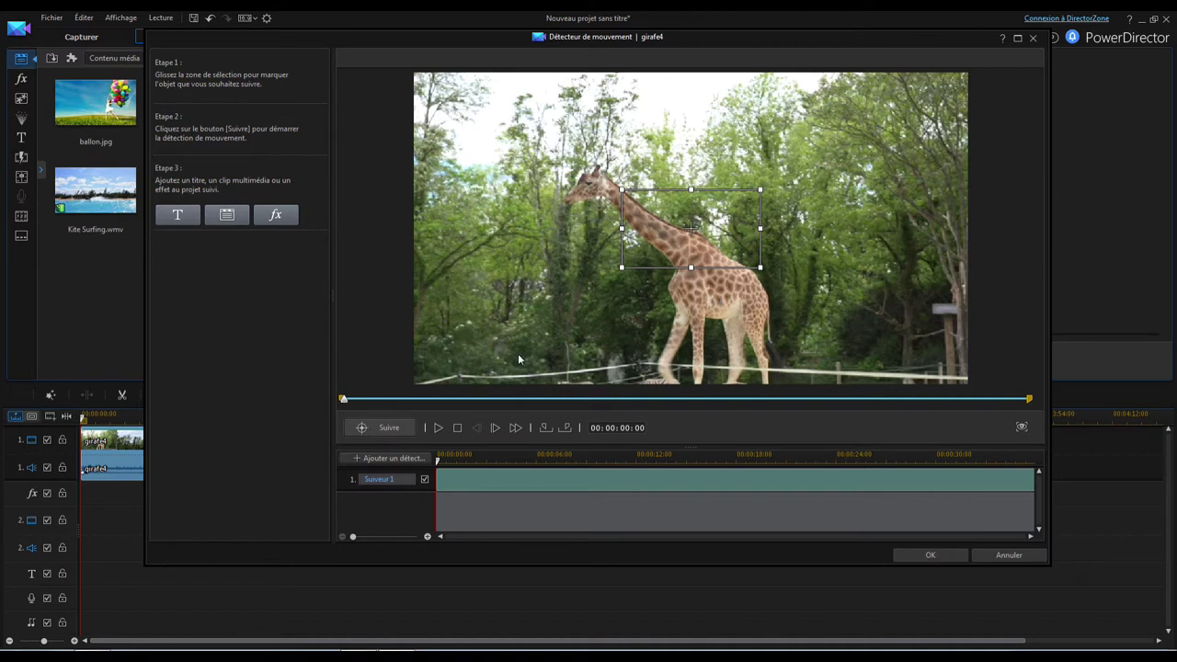
Step: Move and shrink the tracking frame so it surrounds the giraffe's head on the clip's first frame
left_click_drag(668, 248, 585, 214)
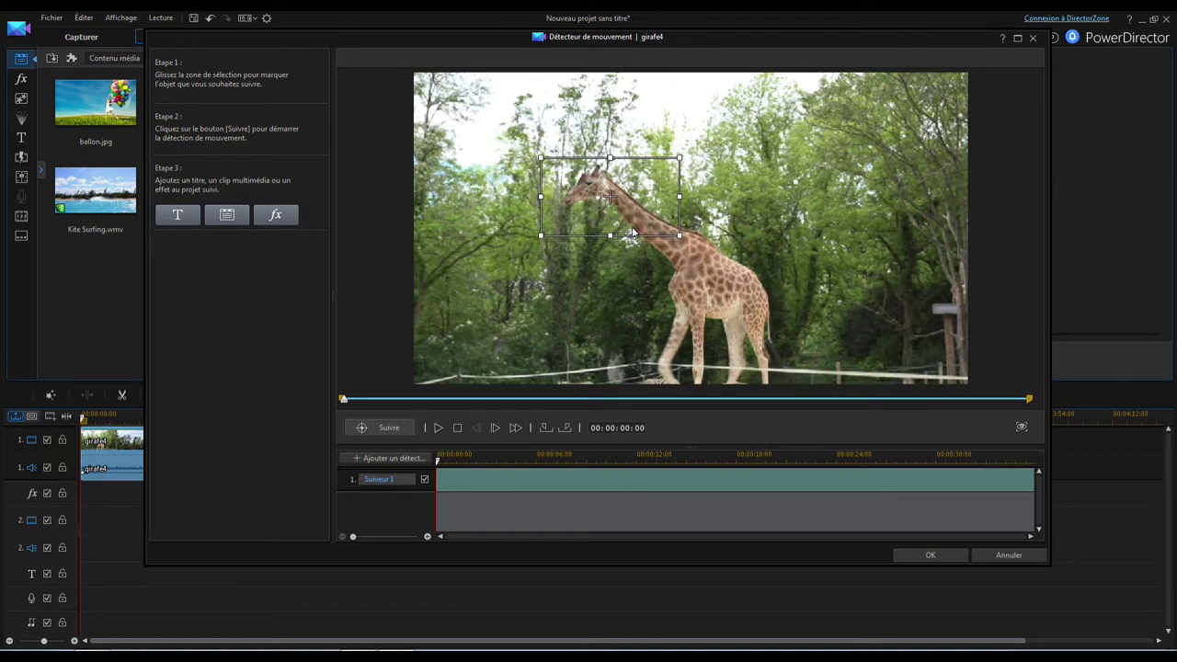
left_click_drag(588, 220, 557, 200)
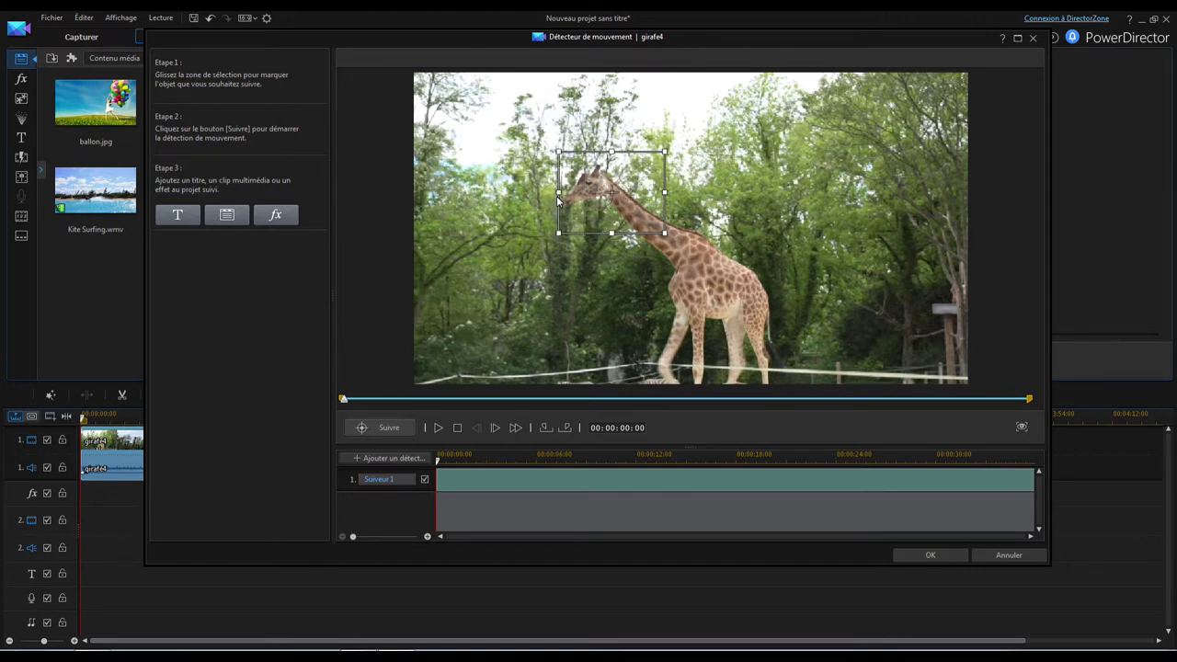
mouse_move(660, 194)
left_mouse_down()
mouse_move(638, 195)
mouse_move(677, 194)
mouse_move(638, 202)
left_mouse_up()
left_click_drag(660, 136, 654, 158)
mouse_move(631, 198)
left_mouse_down()
mouse_move(648, 180)
mouse_move(699, 179)
mouse_move(651, 201)
left_mouse_up()
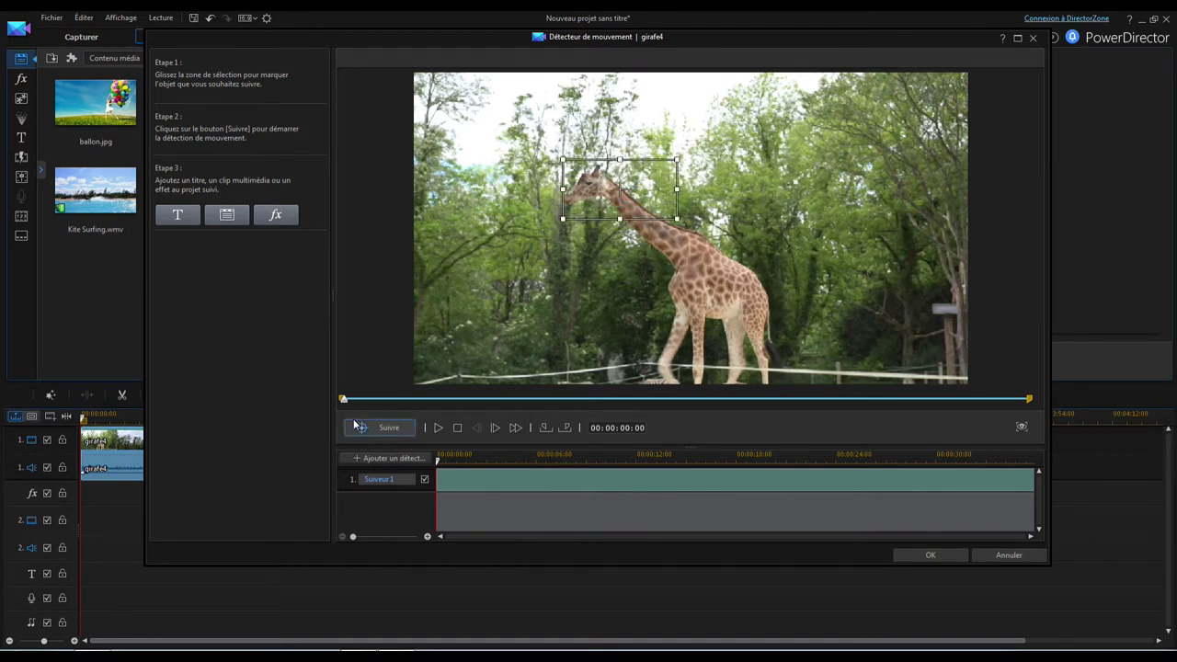
Step: Go to 00:00:11:12 in the clip and fit the tracking frame closely around the giraffe's head there
left_click_drag(344, 403, 556, 406)
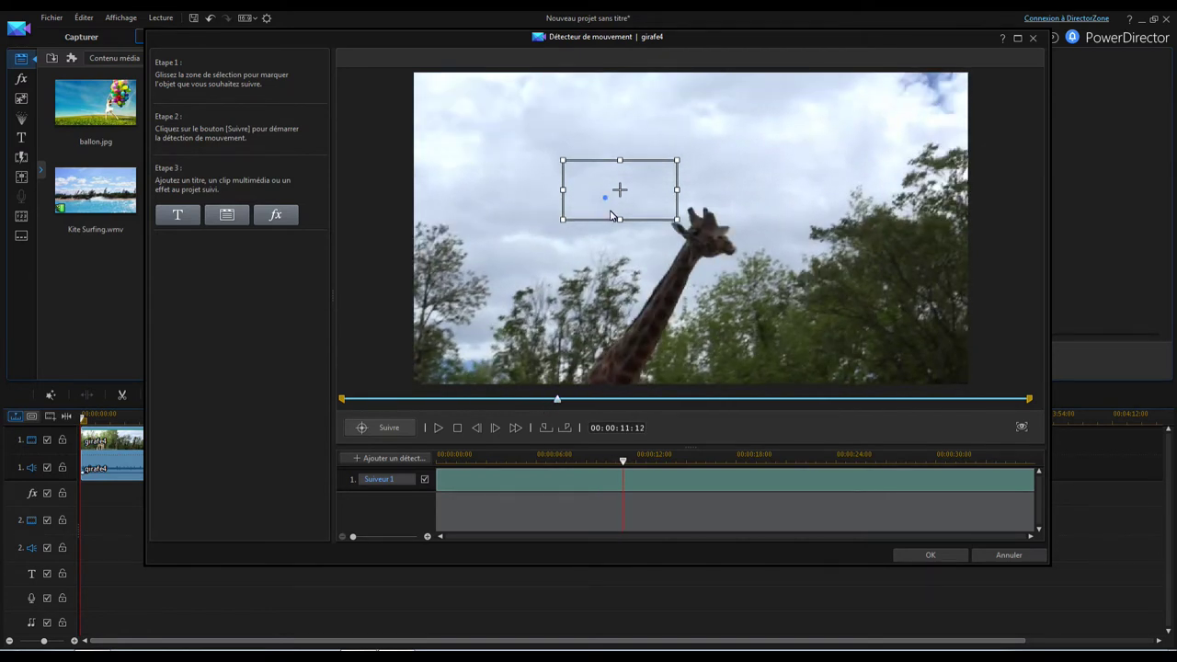
left_click(688, 242)
left_click_drag(645, 264, 709, 252)
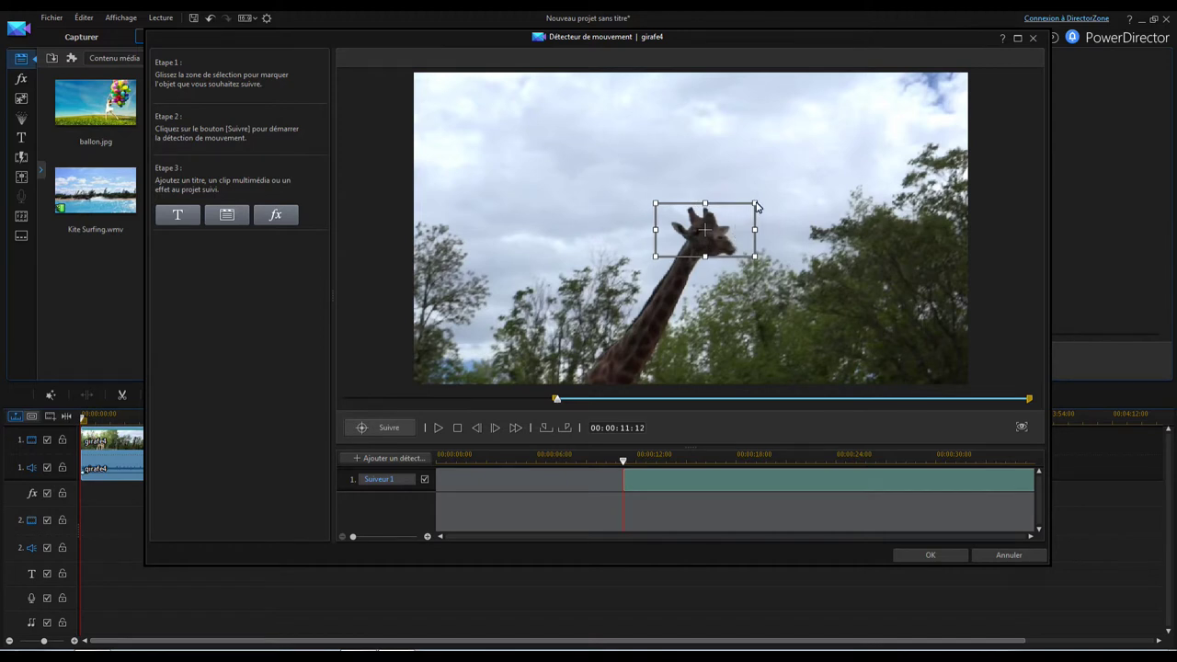
left_click_drag(756, 204, 753, 206)
left_click_drag(737, 233, 737, 232)
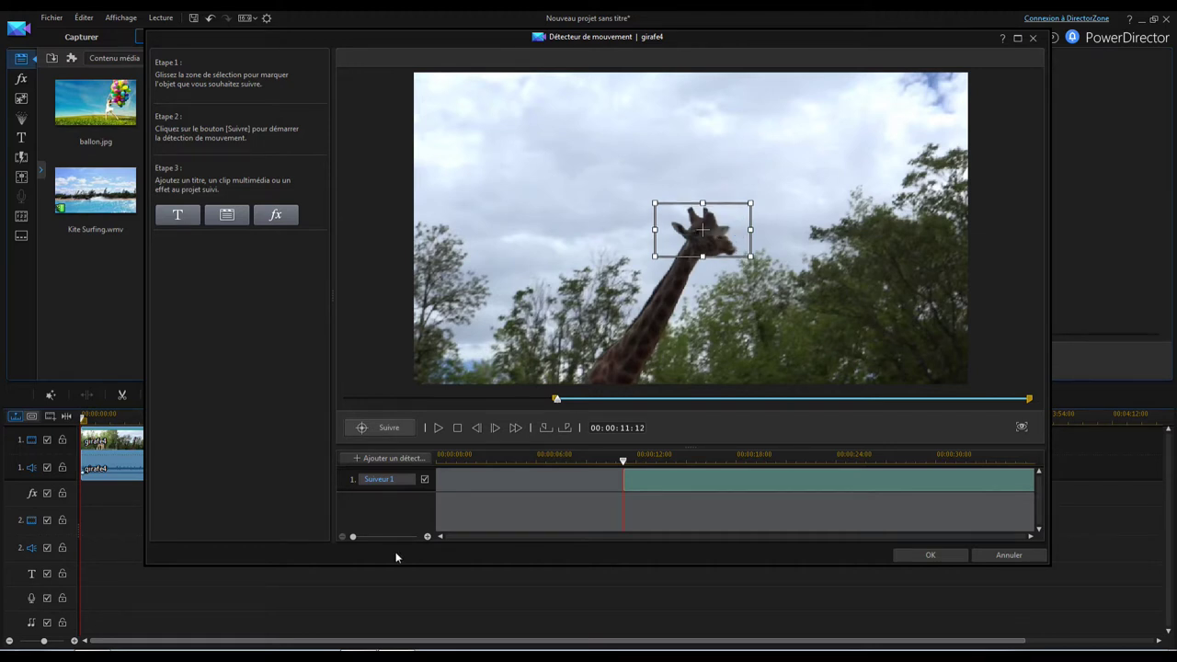
Step: Track the giraffe's head from 00:00:11:12, stop at 00:00:35:06 and return to the start of the tracked range
left_click(396, 428)
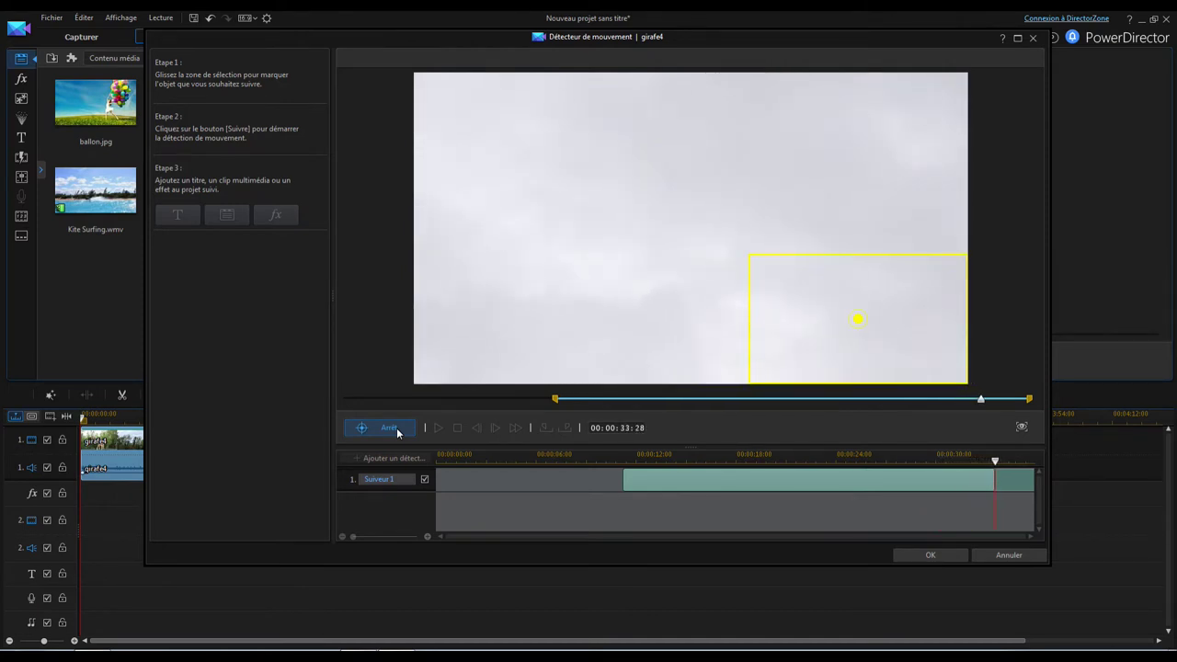
left_click(386, 426)
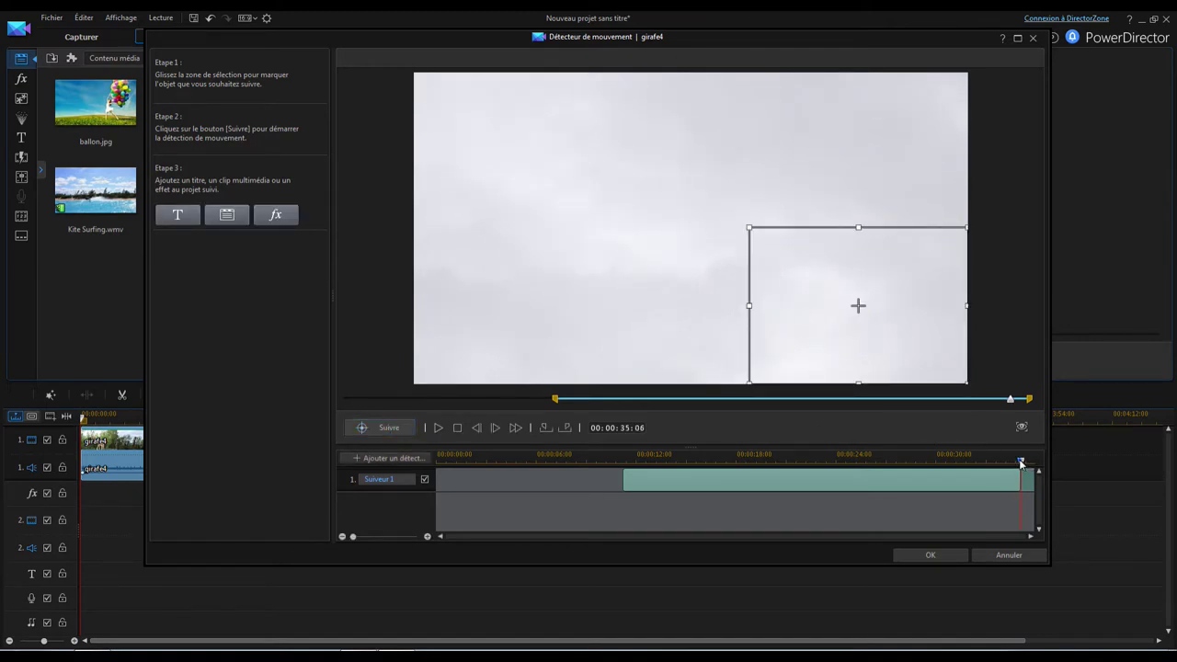
left_click_drag(1021, 462, 622, 475)
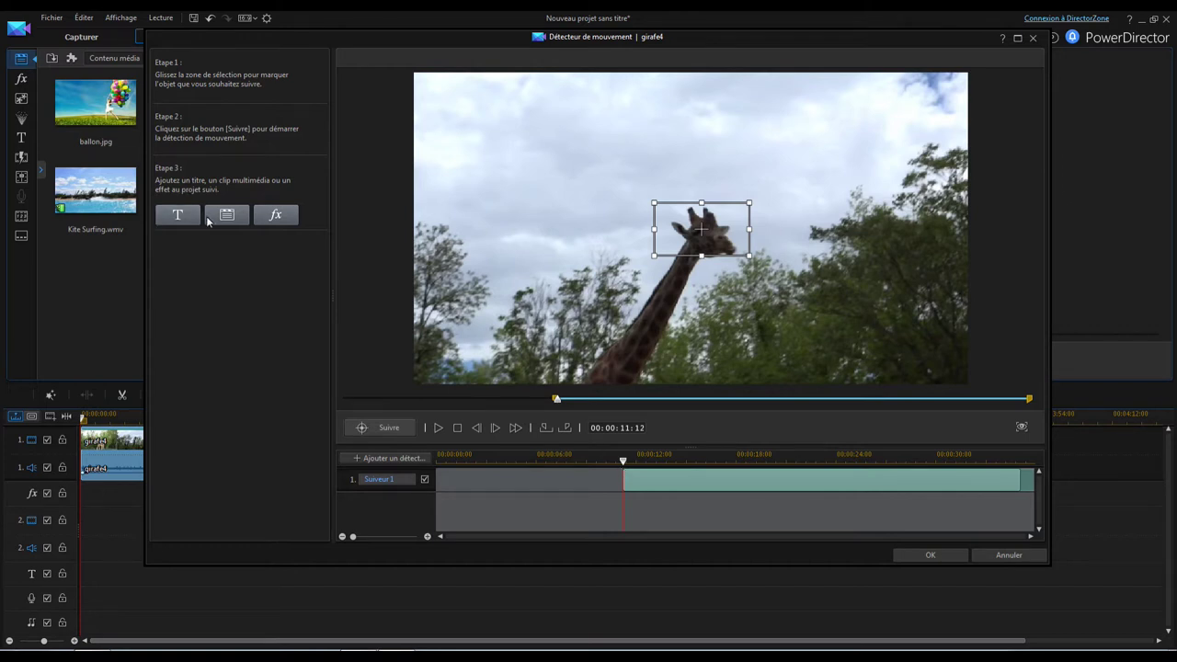
Step: Apply the Mosaïque effect to the tracked head, enlarge it to fill the tracking frame and preview the result
left_click(278, 217)
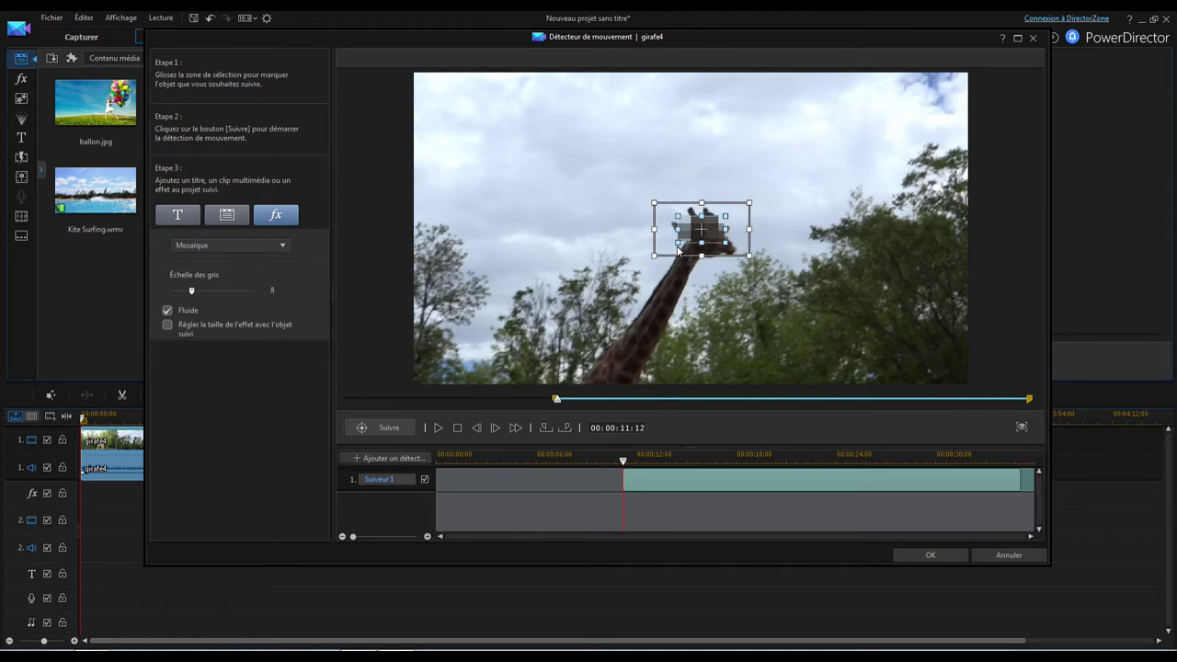
left_click_drag(679, 246, 655, 259)
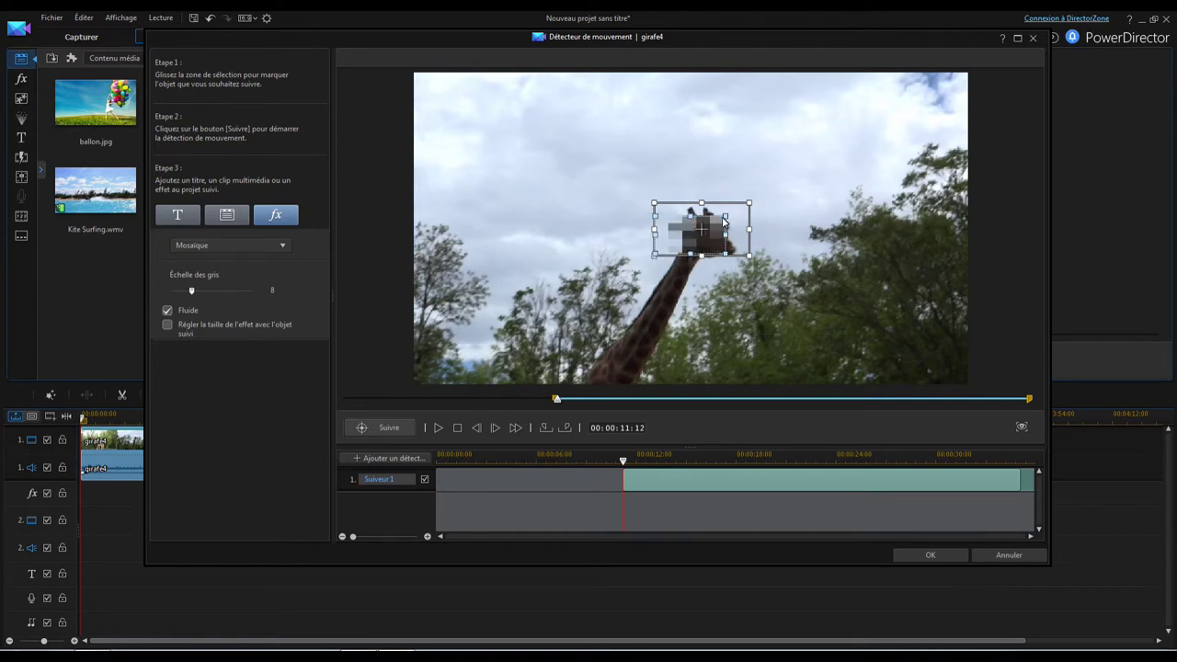
left_click_drag(724, 221, 747, 205)
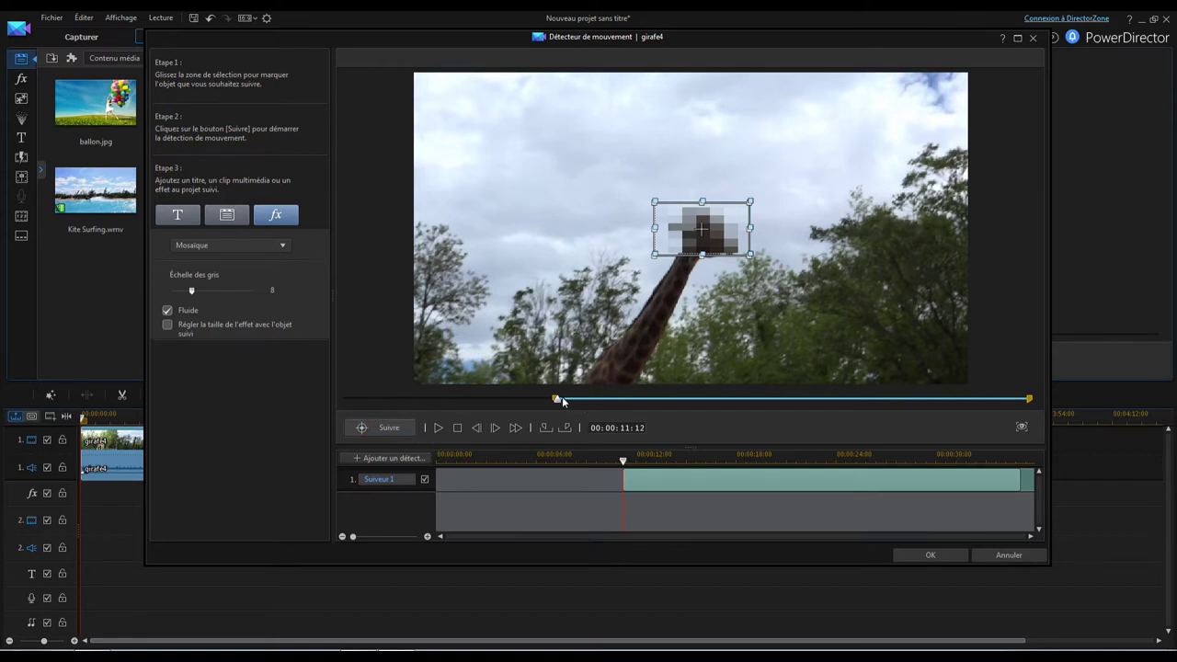
left_click(438, 429)
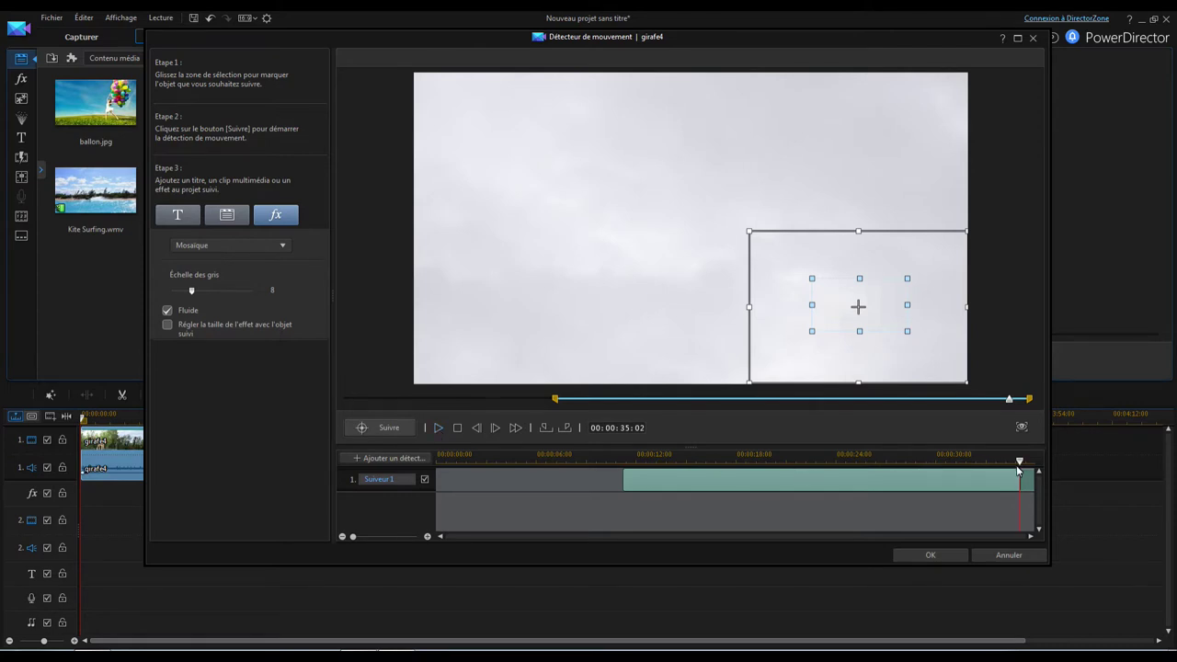
left_click_drag(1019, 465, 625, 481)
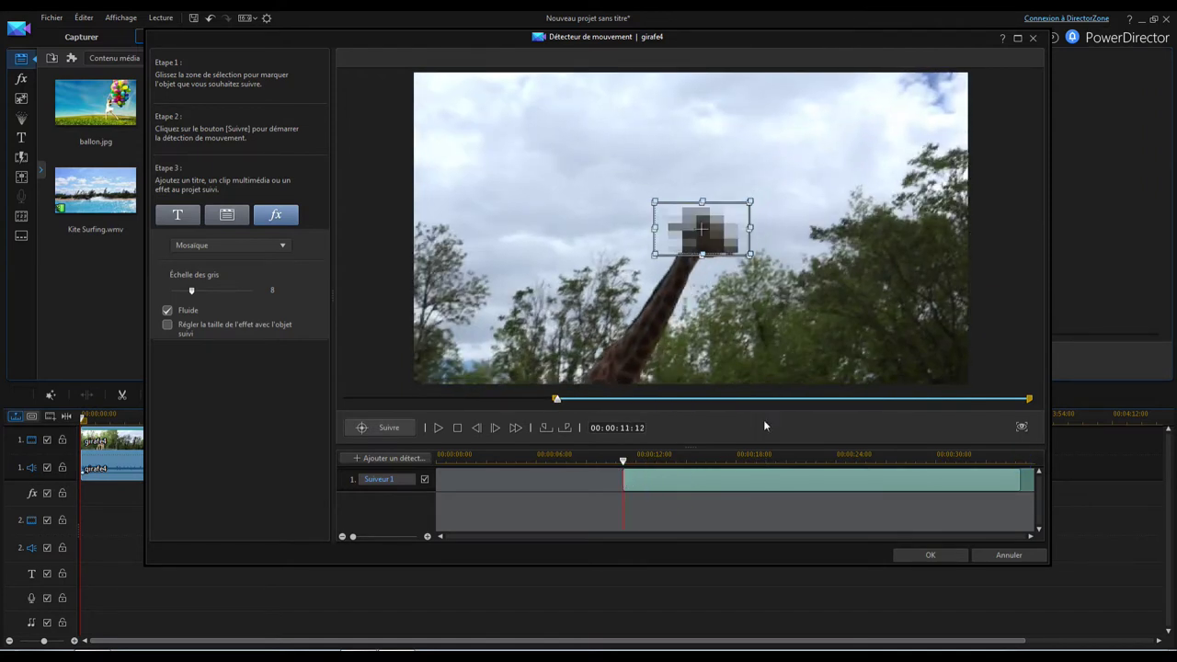
Step: Delete the Suiveur 1 tracker together with its mosaic effect
right_click(749, 482)
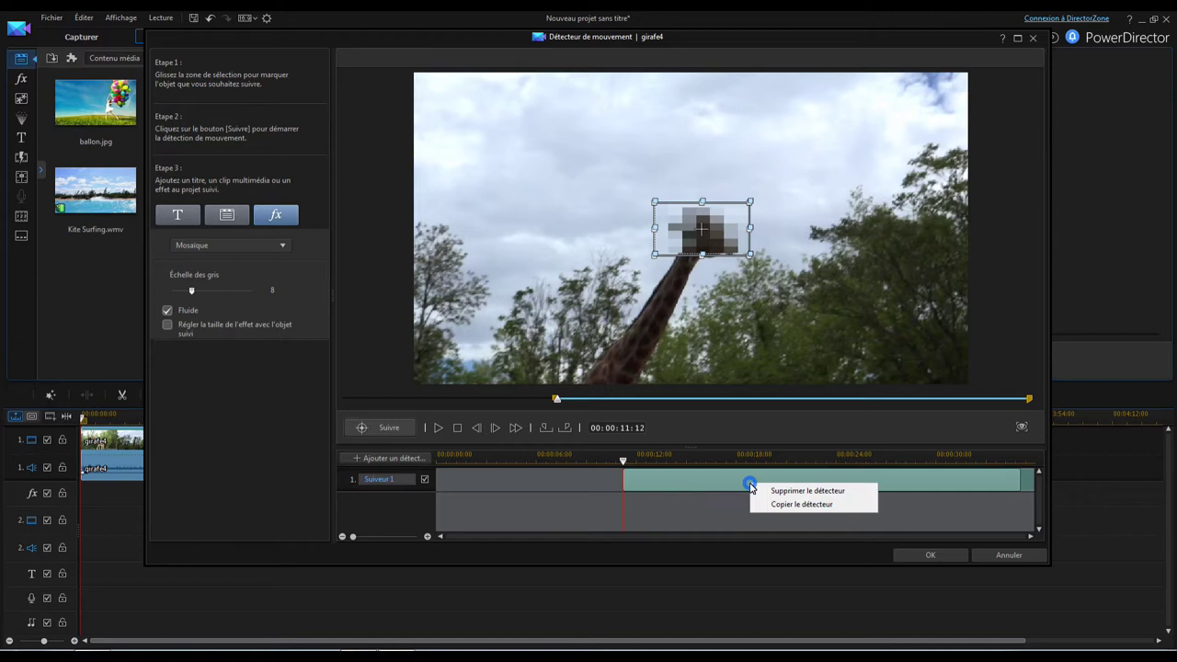
left_click(839, 493)
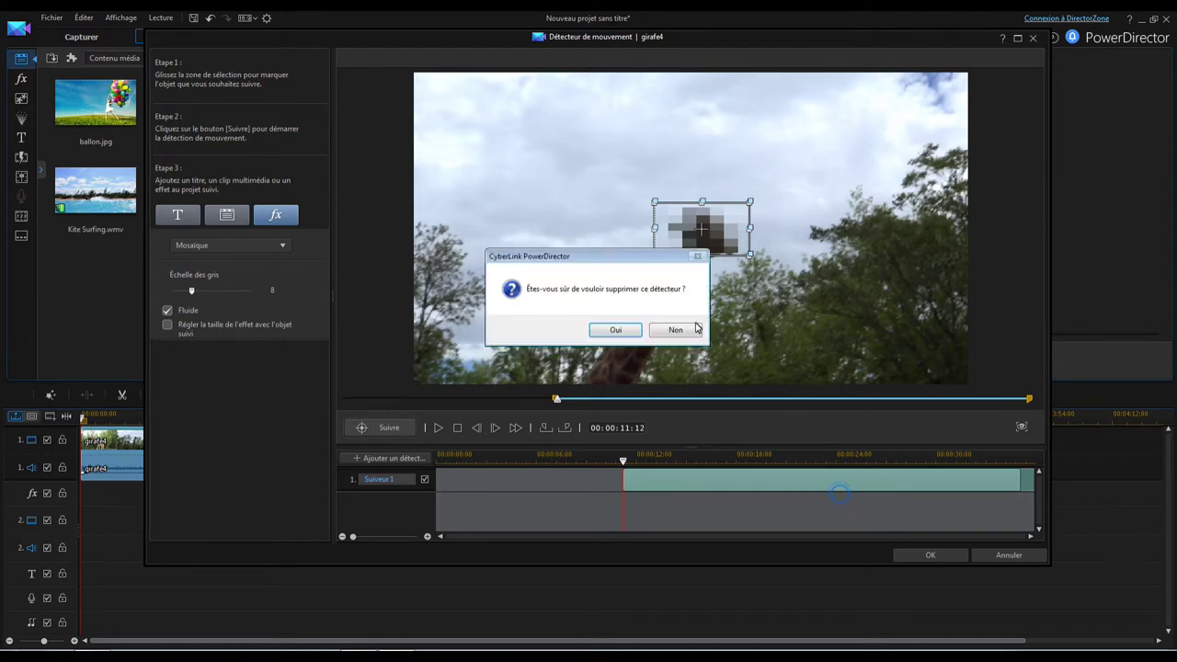
left_click(616, 330)
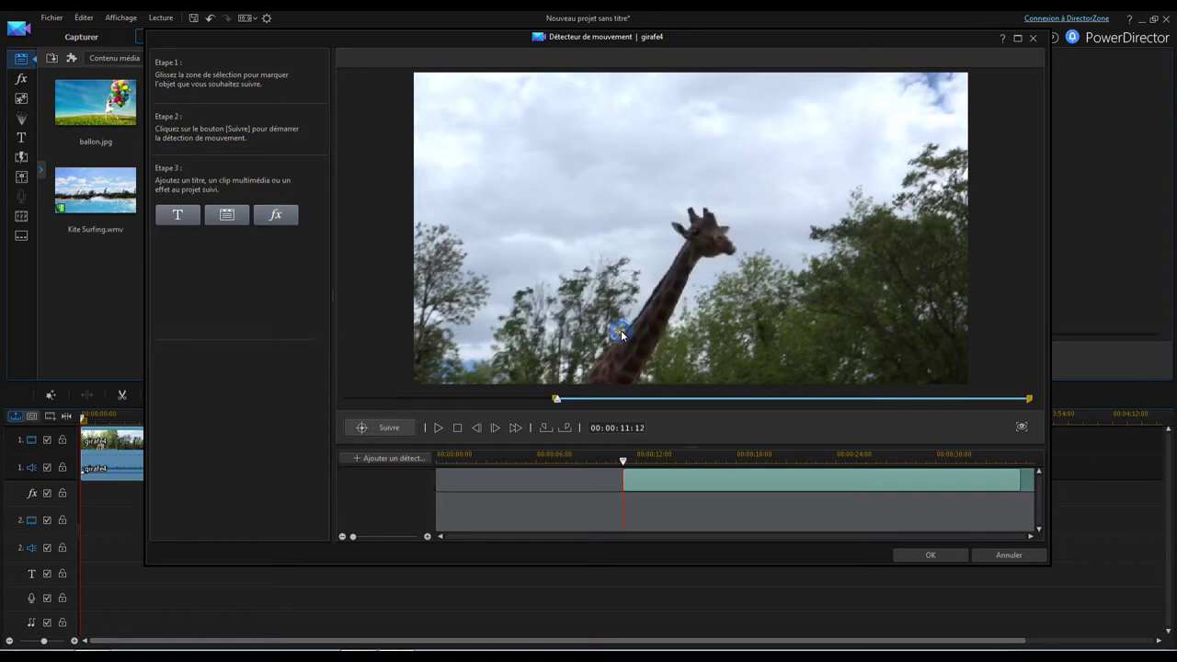
Step: Add a new tracker at 00:00:11:12, fit its frame around the giraffe's head and track the motion to 00:00:34:18
left_click(407, 458)
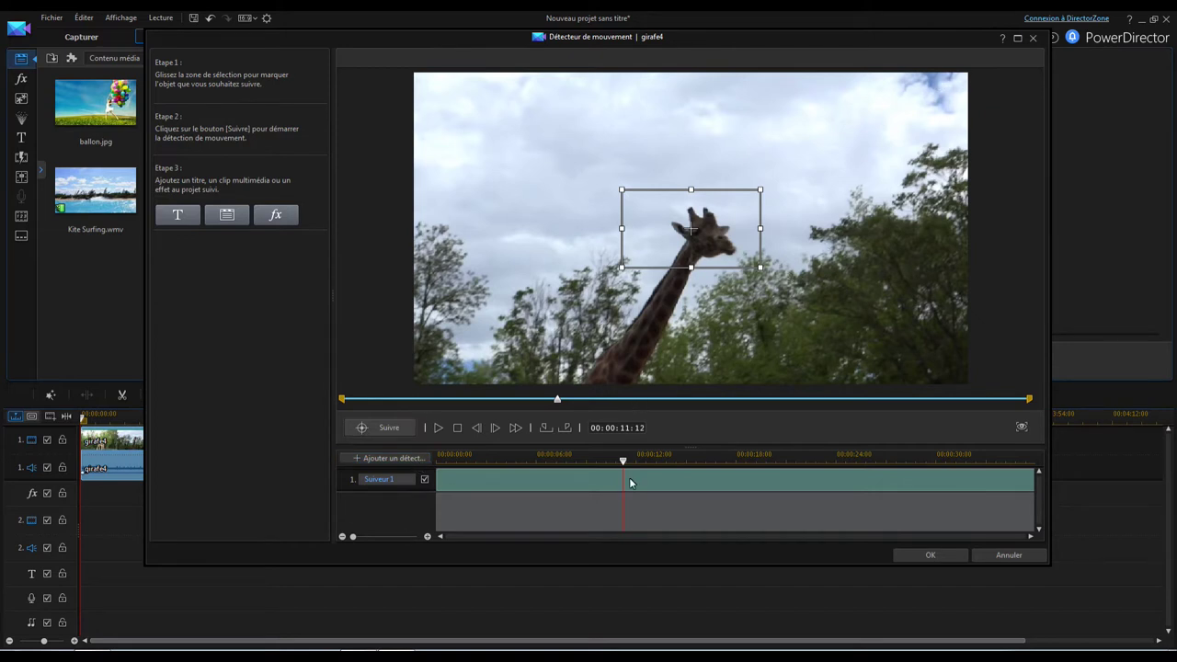
left_click_drag(621, 269, 657, 256)
left_click_drag(743, 229, 728, 238)
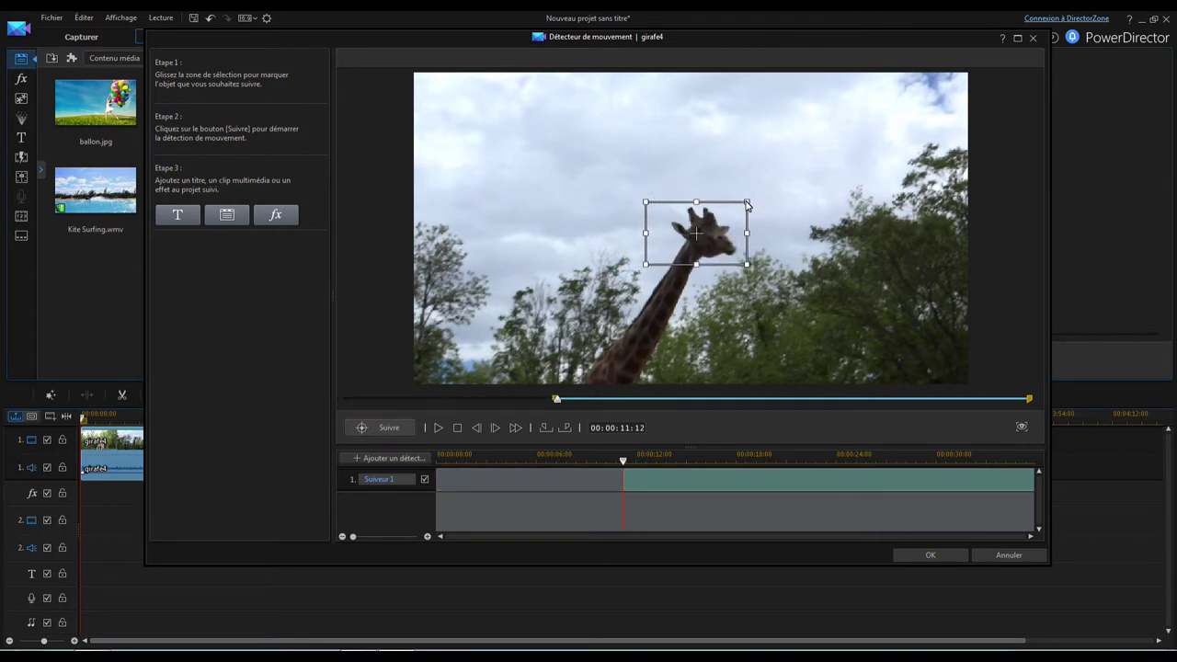
left_click_drag(700, 245, 709, 243)
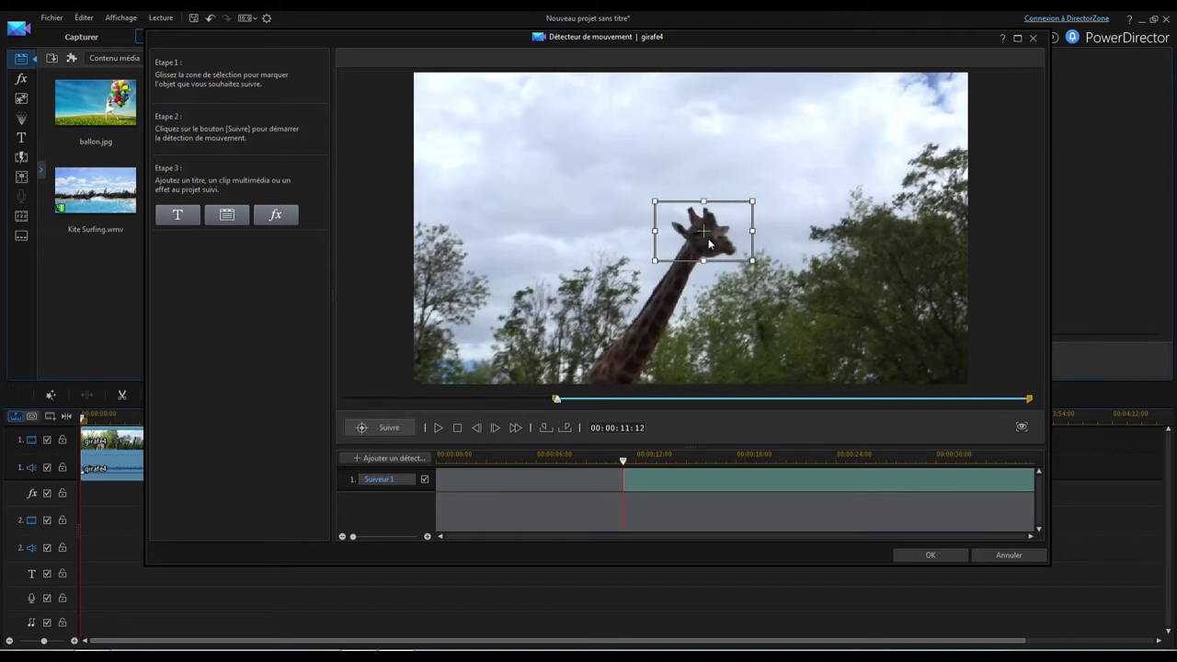
left_click(389, 427)
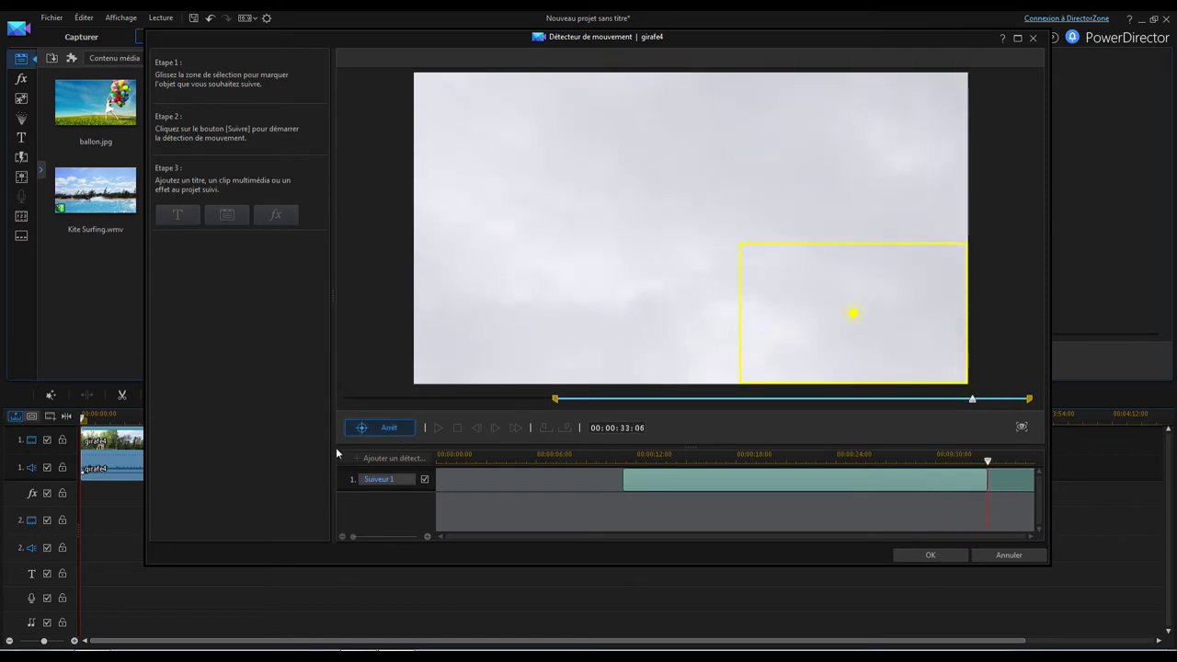
left_click(392, 427)
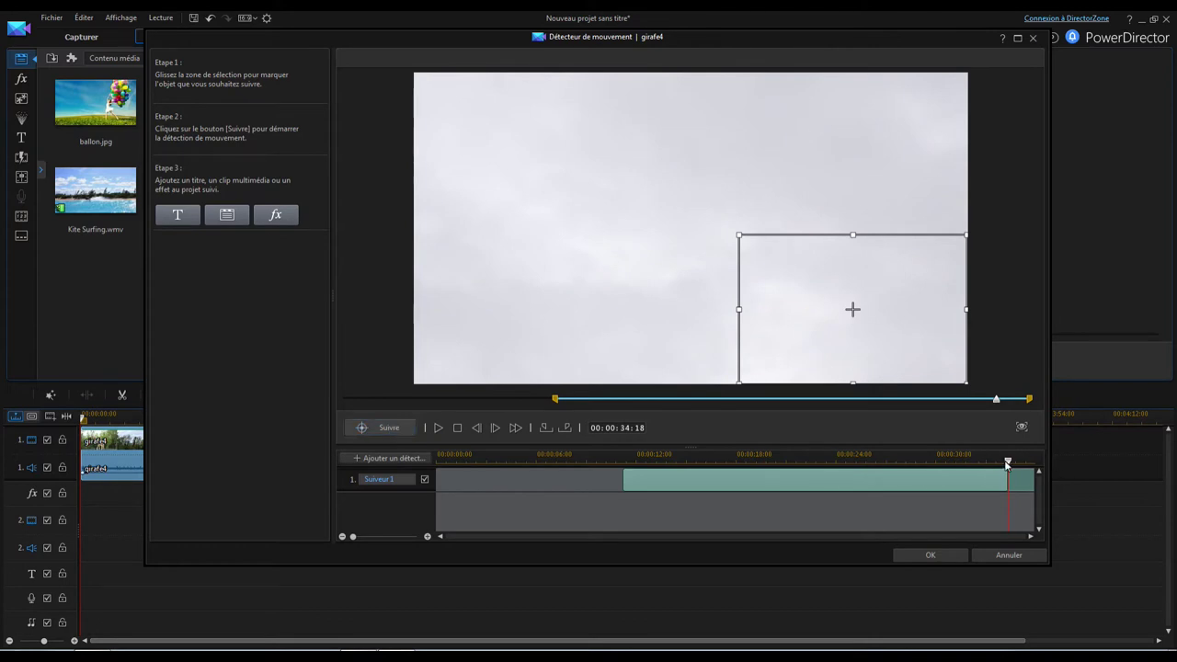
Step: Return to 00:00:11:12, apply the Mosaïque effect to the tracked head and enlarge it to fill the tracking frame
left_click_drag(1009, 461, 624, 471)
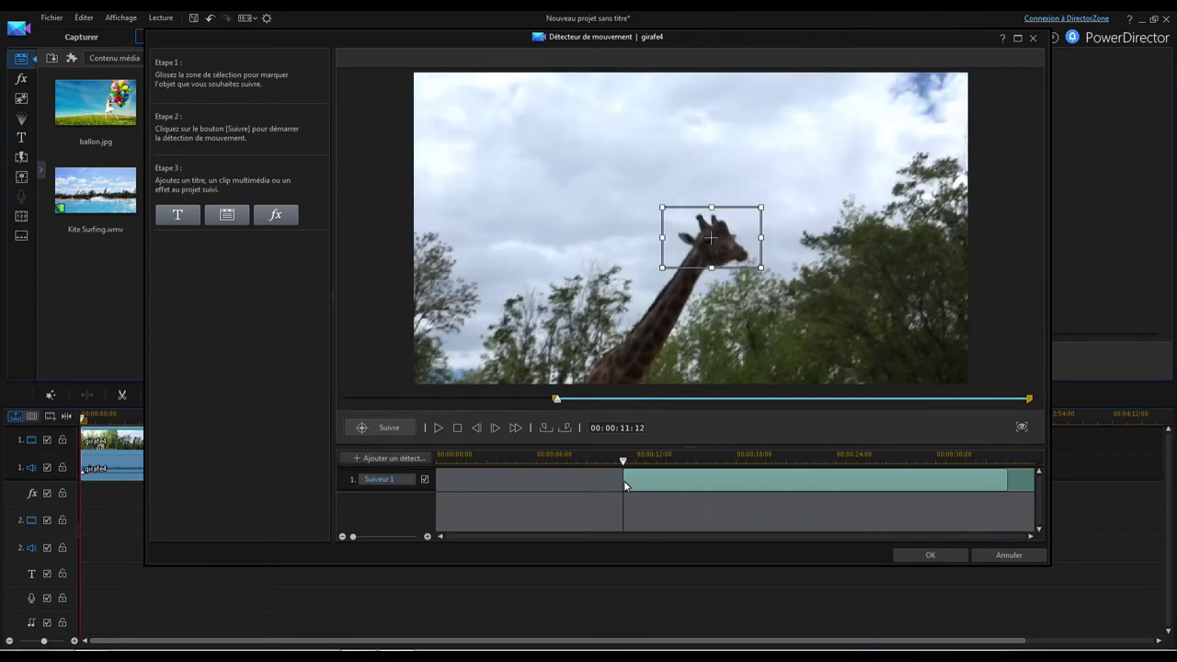
left_click(274, 217)
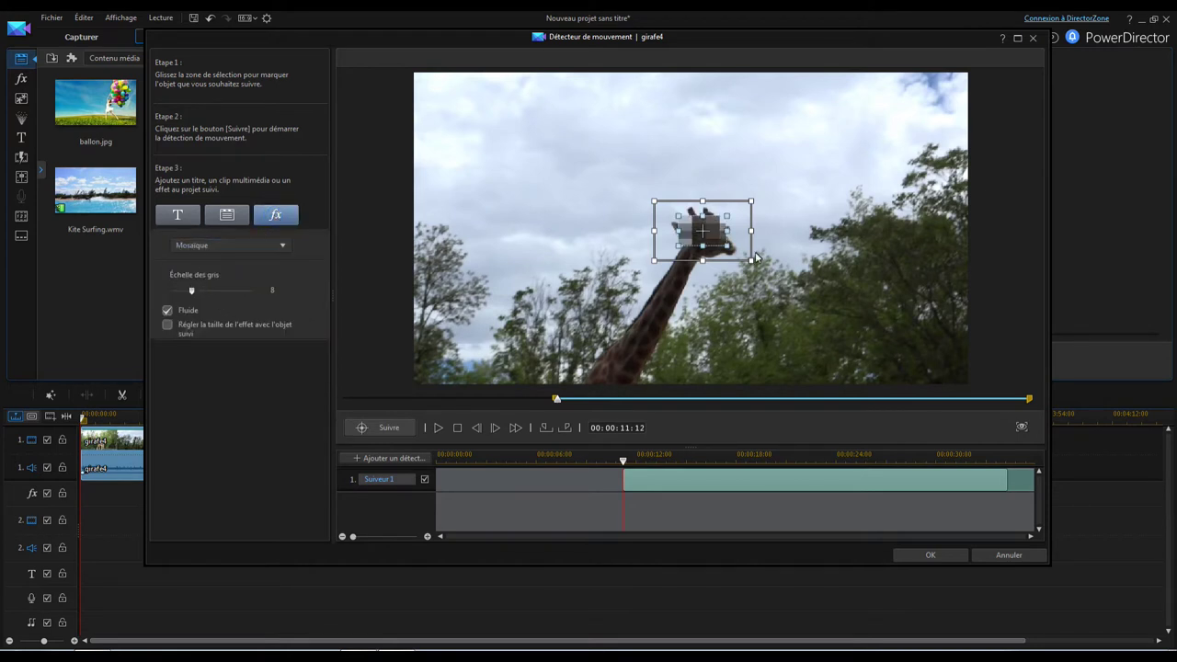
left_click_drag(680, 250, 656, 265)
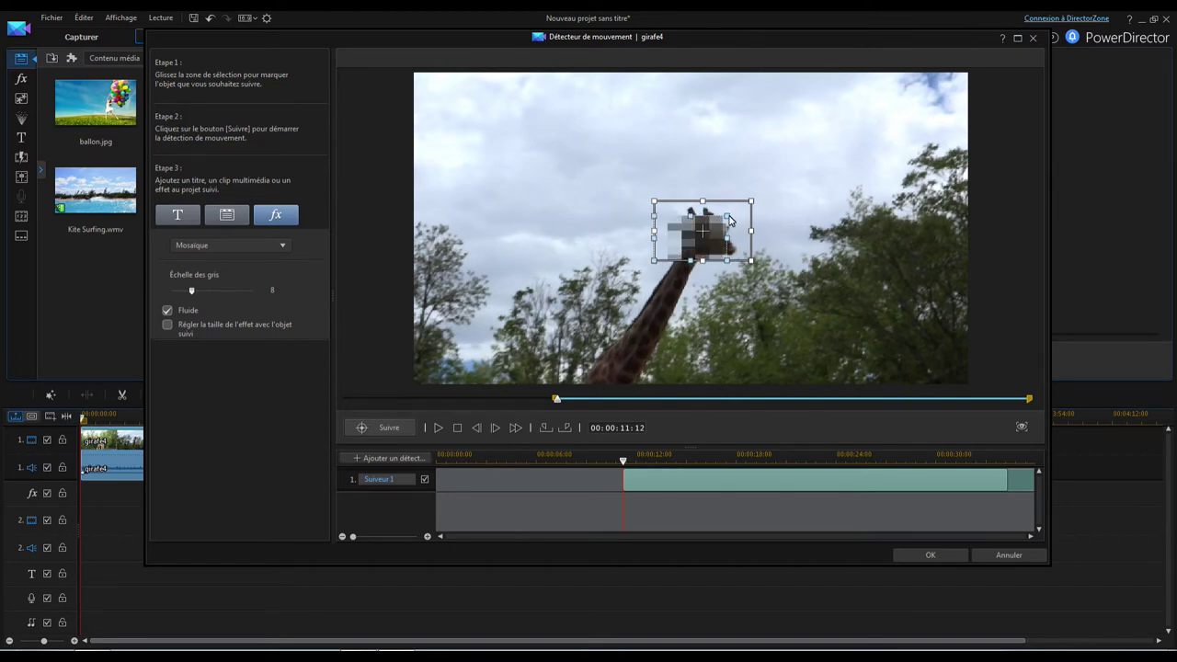
left_click_drag(726, 216, 751, 205)
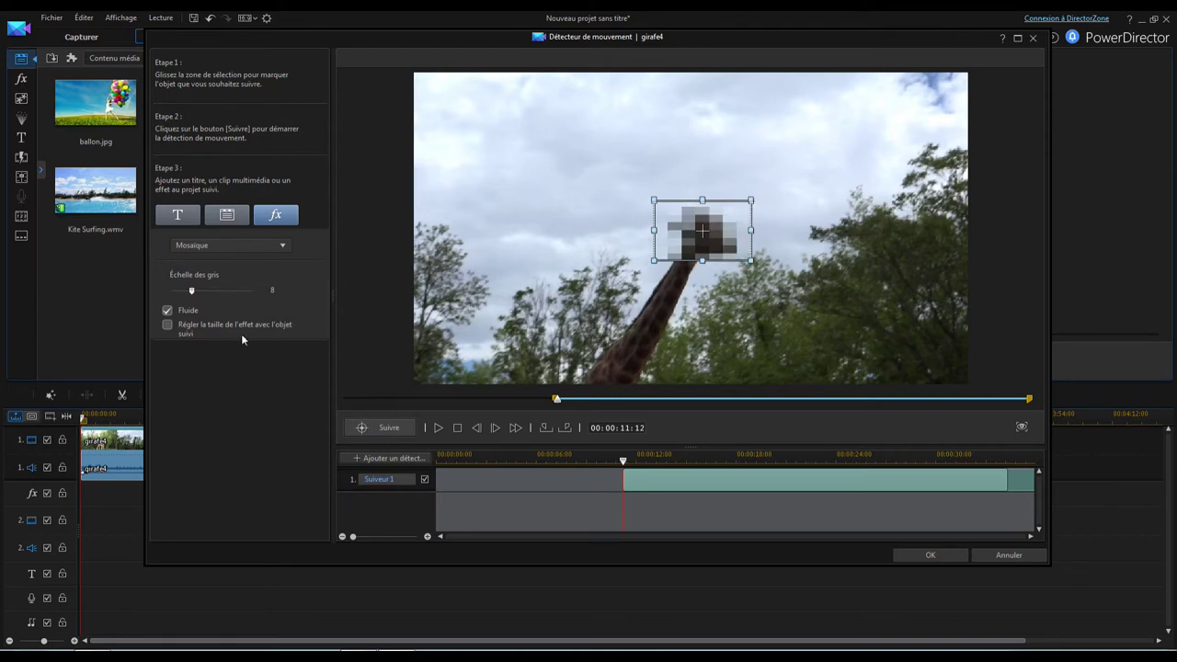
Step: Make the mosaic resize with the tracked object and try its Échelle des gris at 0 and 32 before setting it to 8
left_click(169, 328)
left_click(168, 325)
left_click_drag(200, 296, 157, 302)
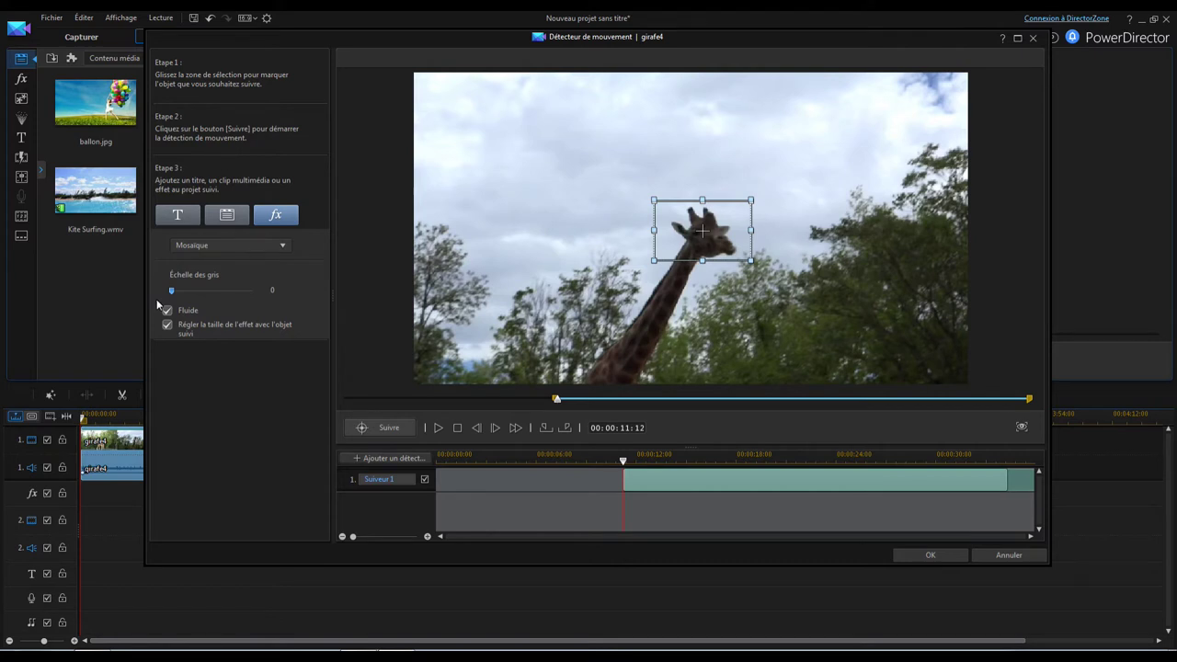
left_click_drag(165, 304, 273, 309)
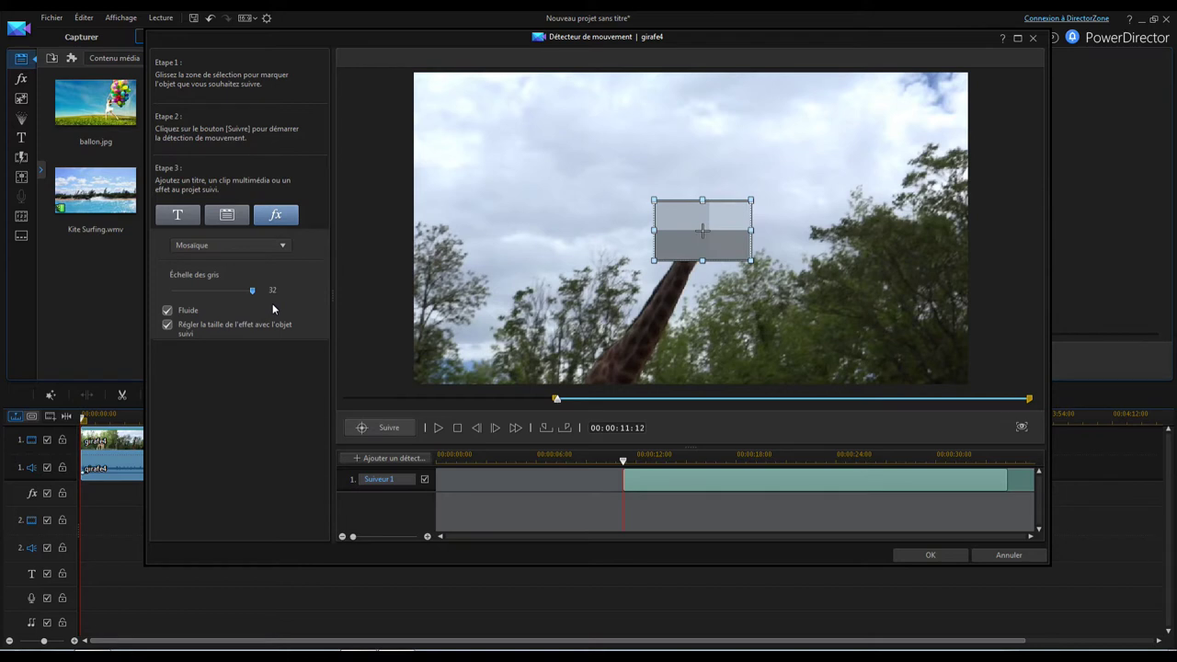
left_click_drag(268, 310, 189, 309)
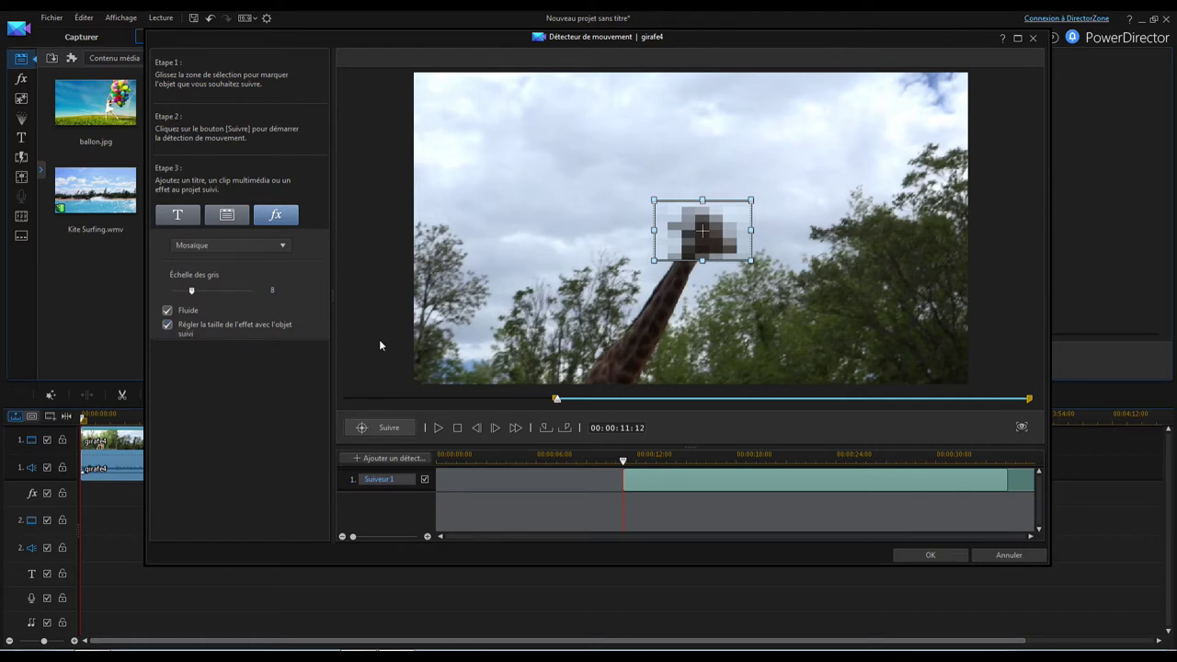
Step: Preview the mosaic over the whole tracked range, pause and go back to 00:00:12:00
left_click(437, 427)
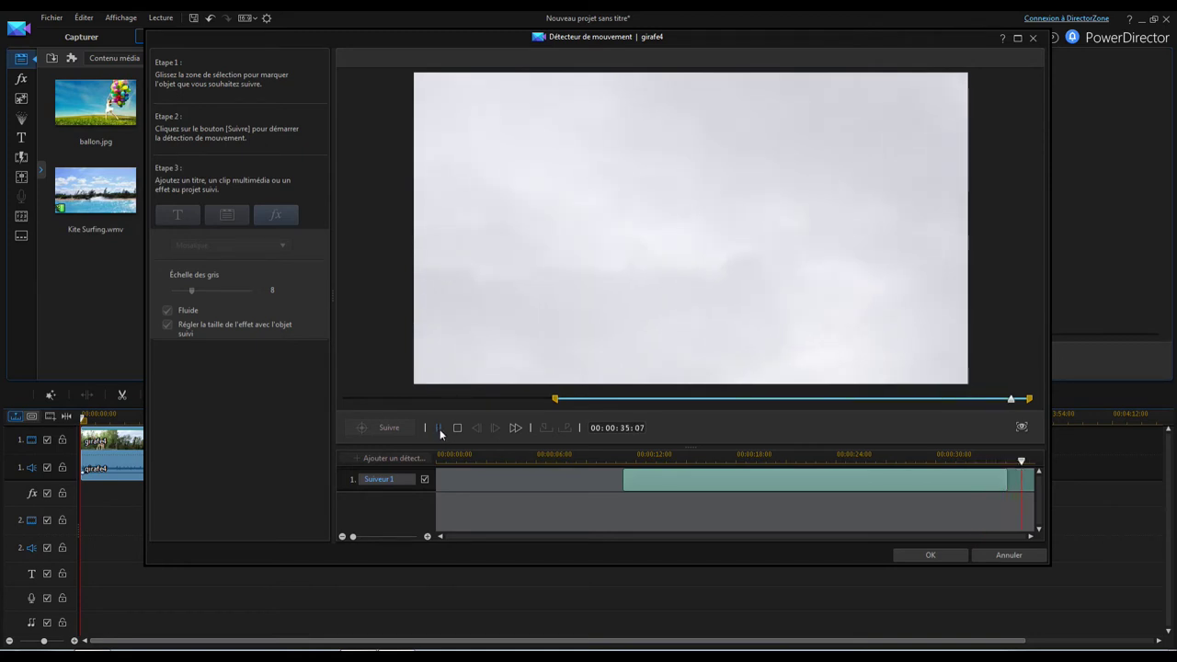
left_click(440, 428)
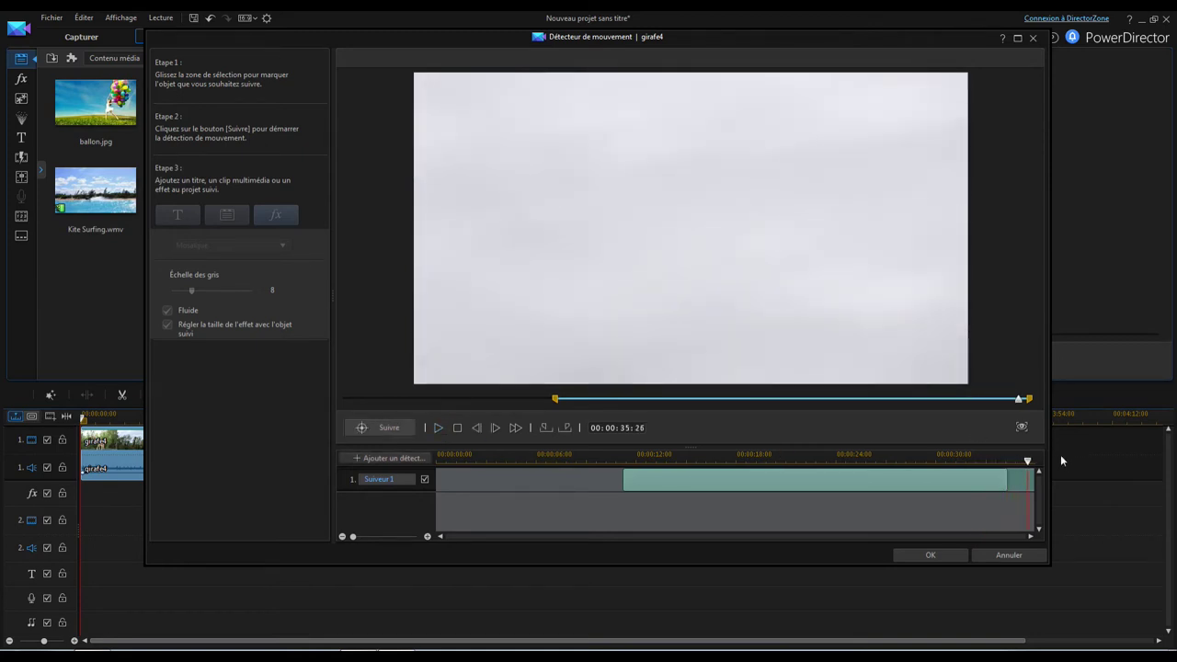
left_click_drag(1031, 459, 637, 466)
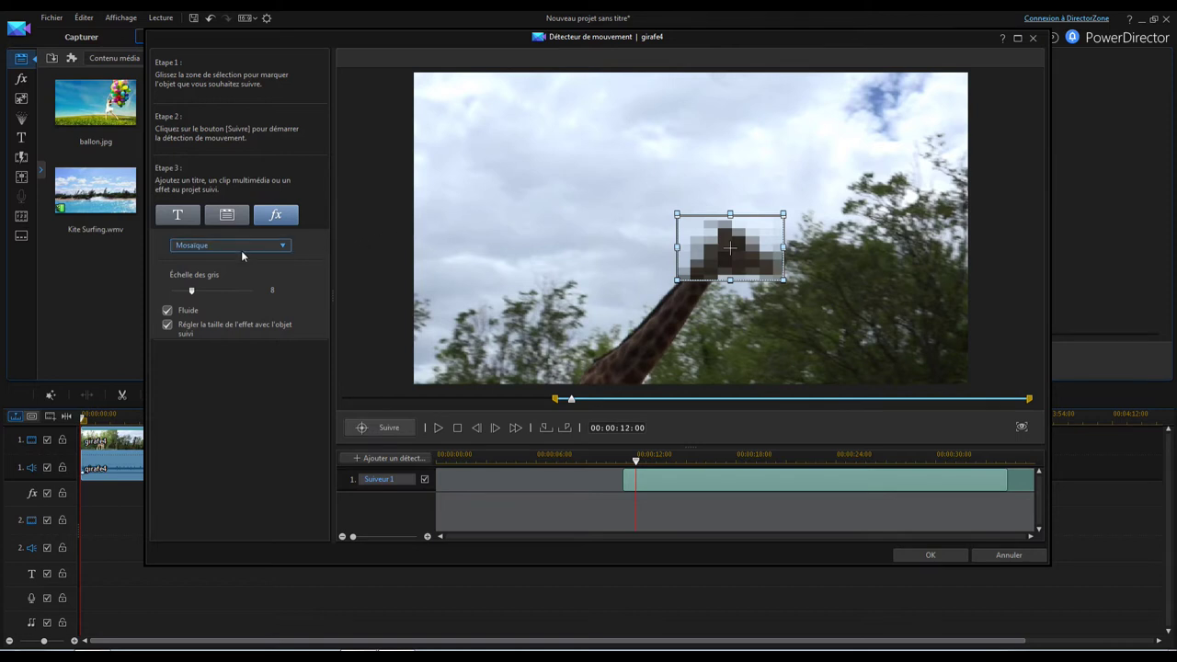
Step: Switch the tracked effect to Spot and set its light colour to yellow
left_click(282, 250)
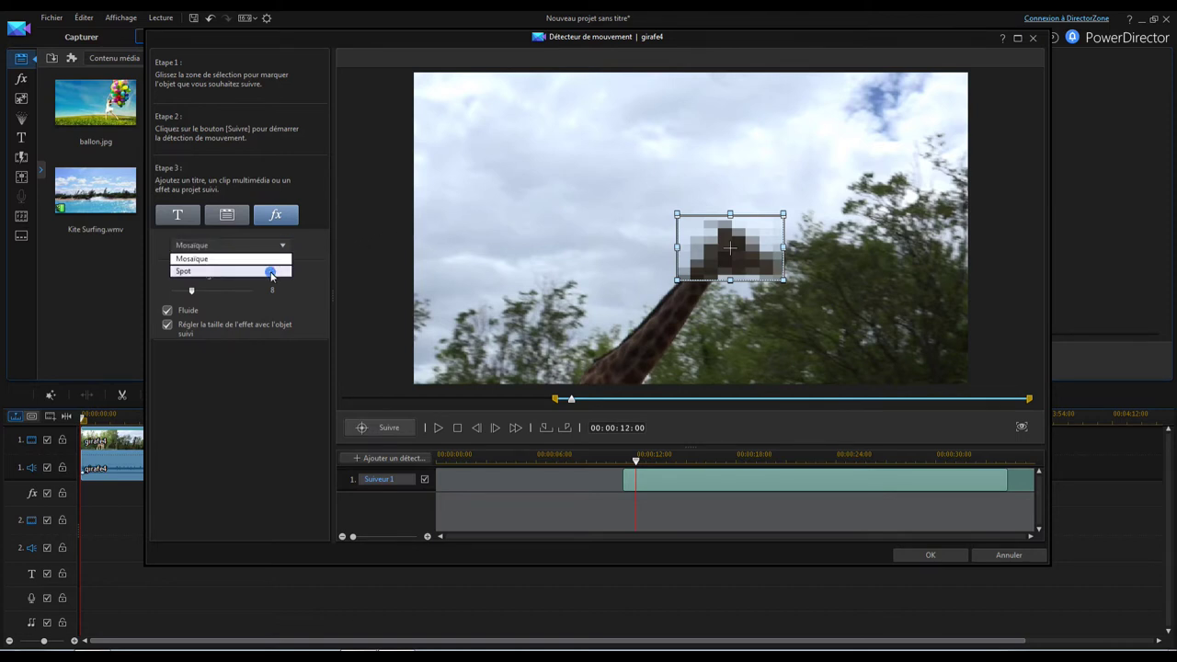
left_click(270, 271)
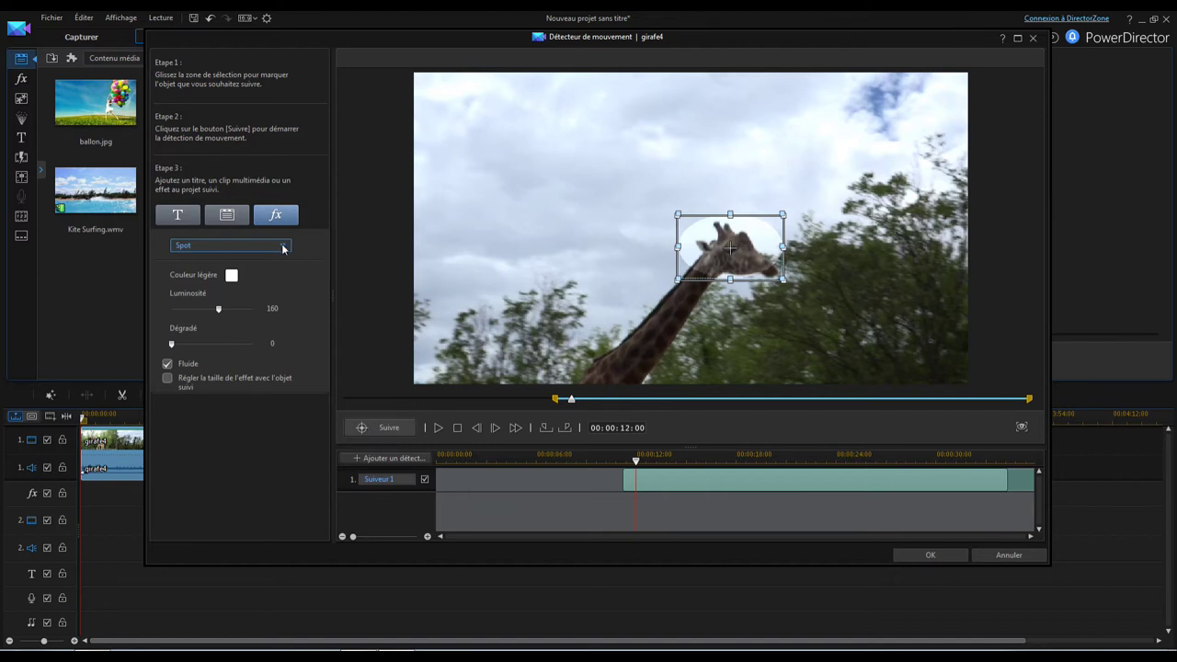
left_click(231, 275)
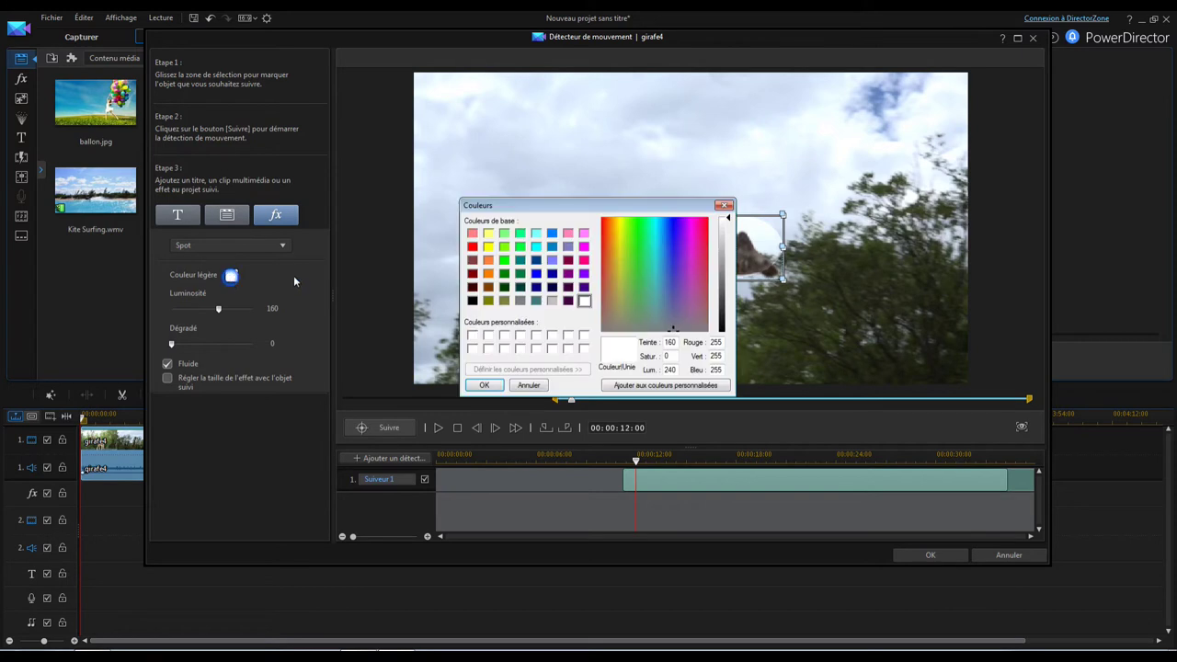
left_click(488, 247)
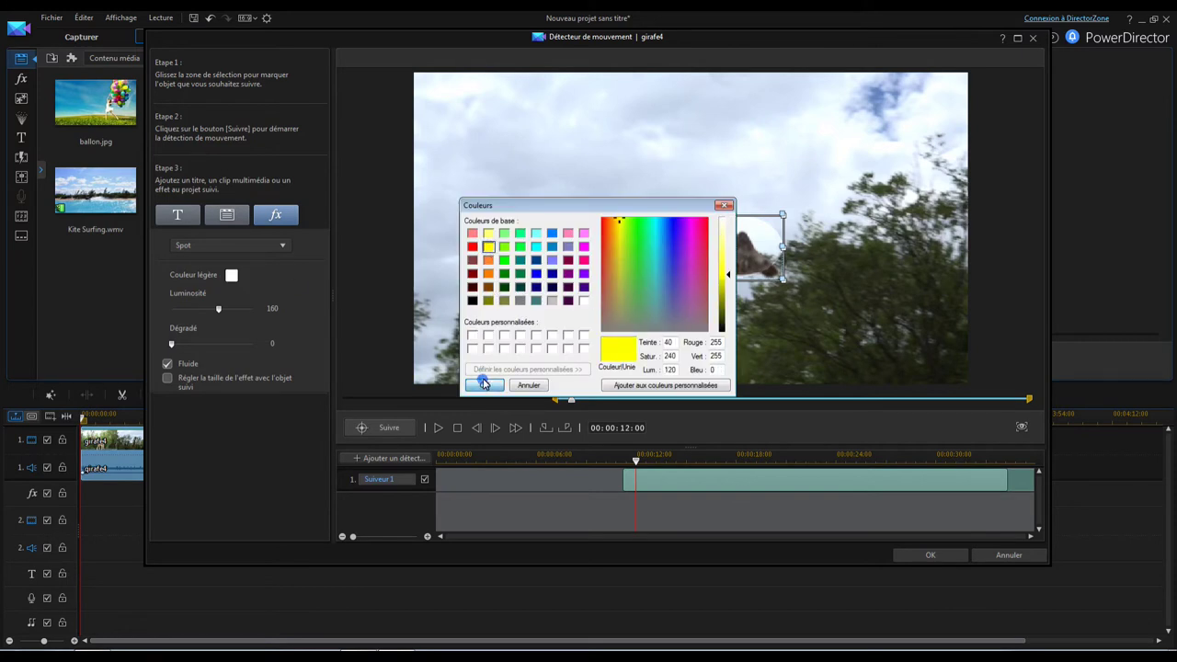
left_click(482, 385)
Step: Set the spot's Luminosité to 120 and its Dégradé to 34
left_click(187, 308)
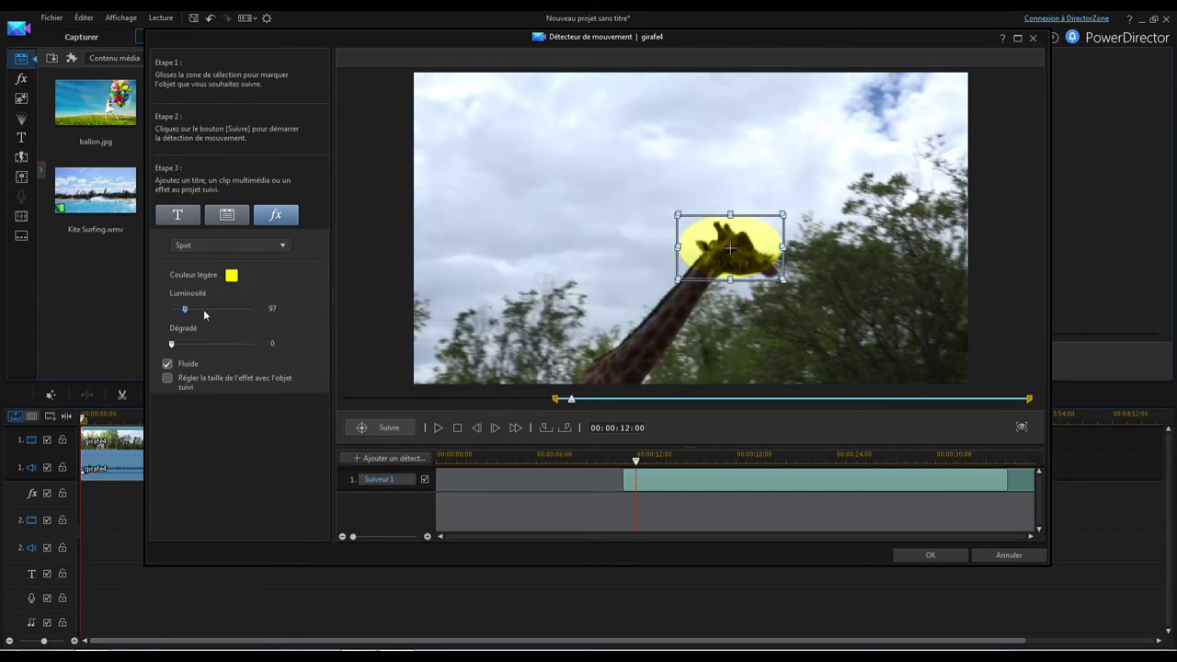
left_click_drag(169, 342, 199, 356)
left_click(180, 344)
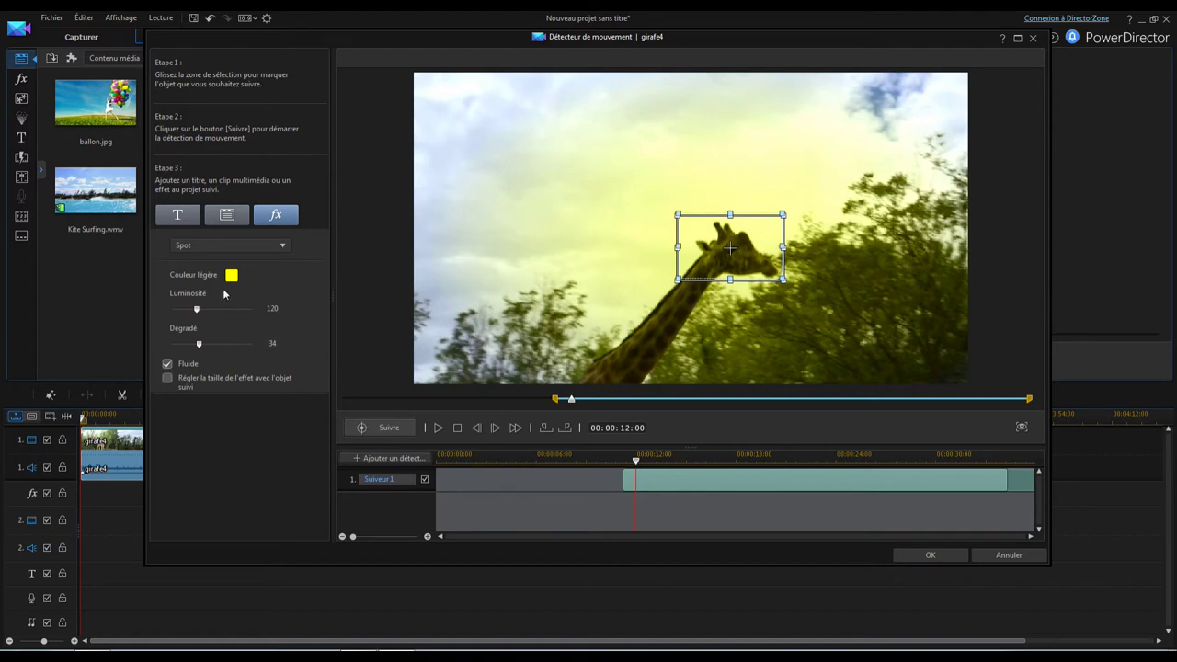
Step: Change the effect back to Mosaïque, then replace it with a title attached to the tracker
left_click(246, 248)
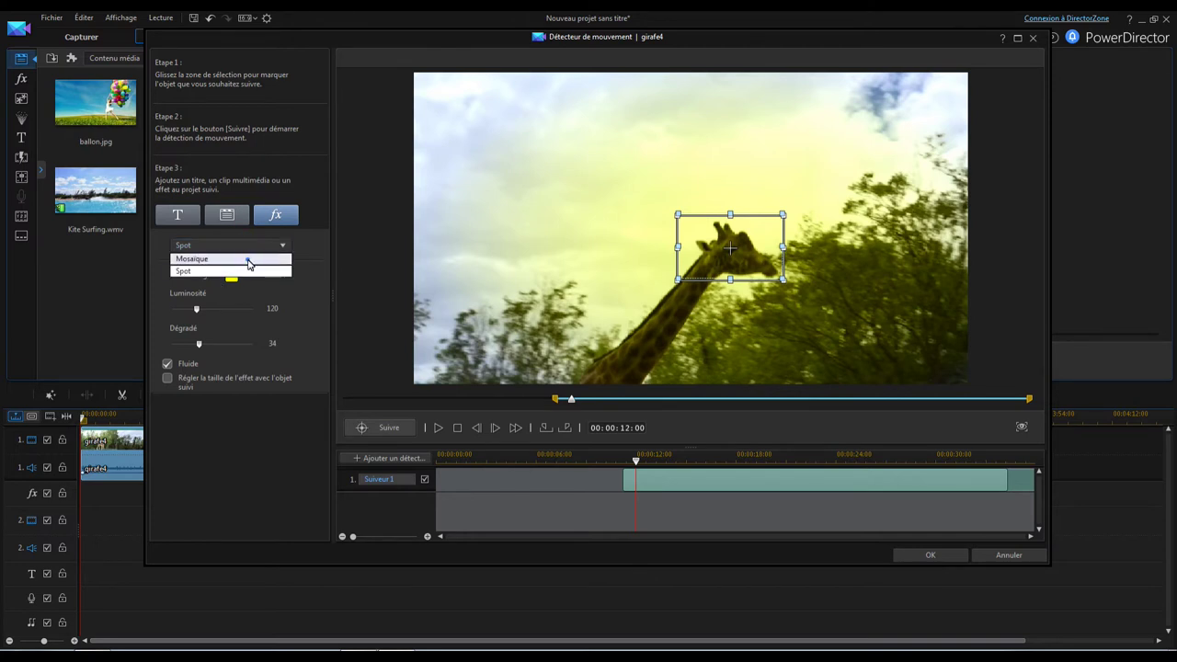
left_click(248, 261)
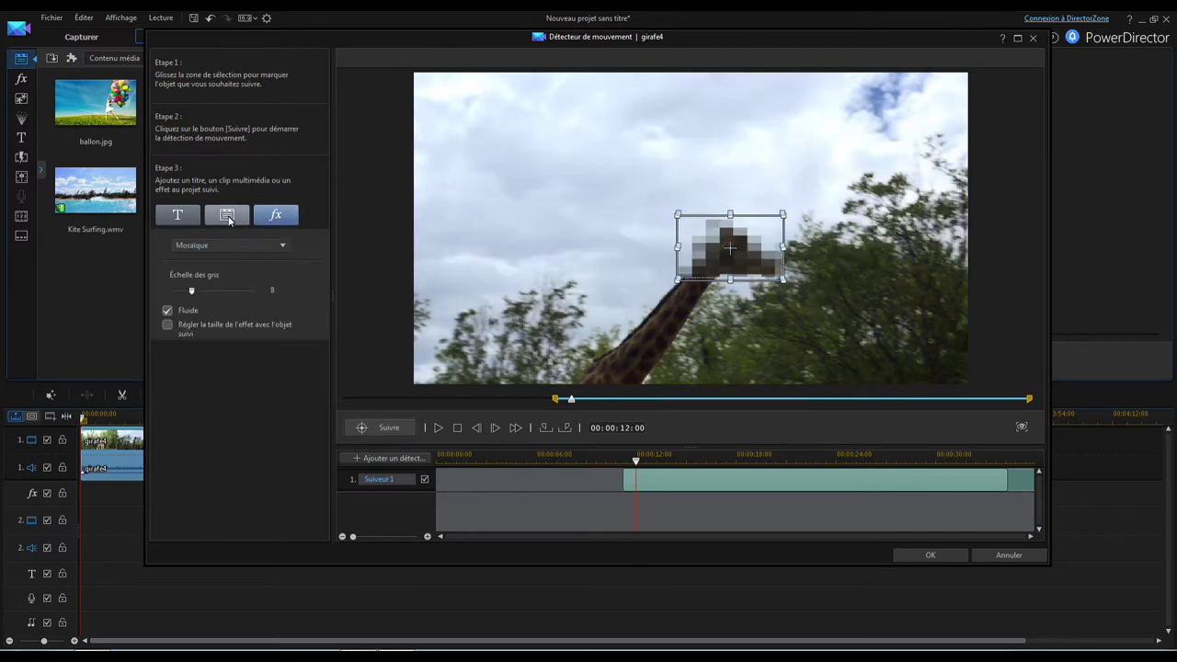
left_click(181, 216)
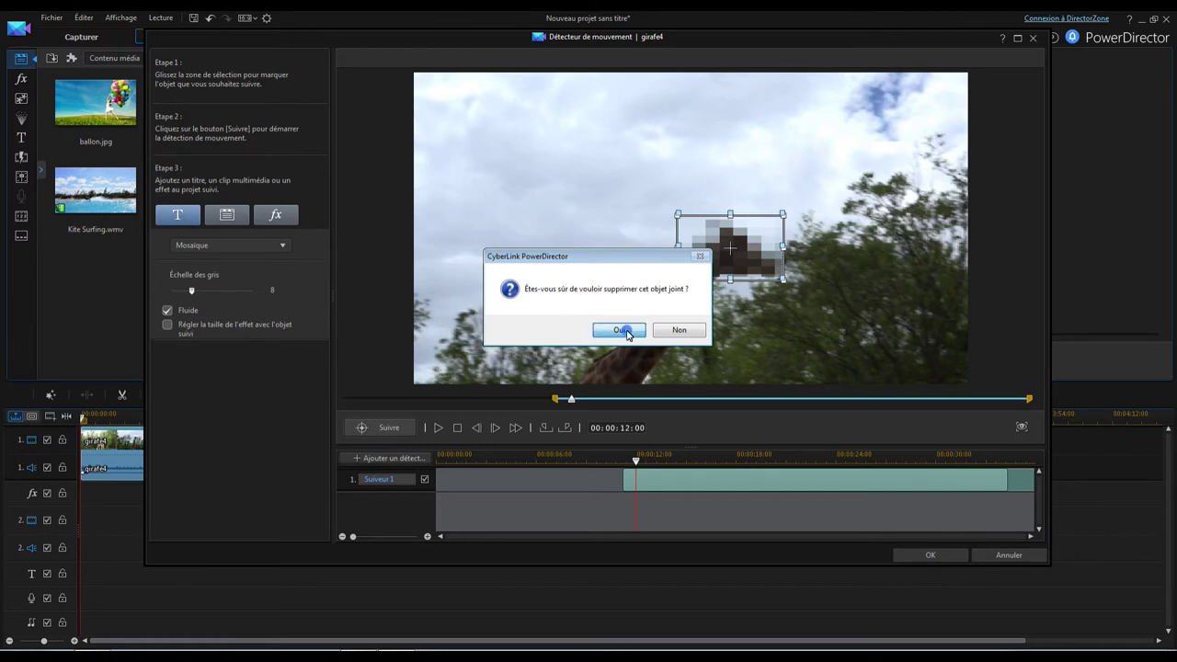
left_click(621, 330)
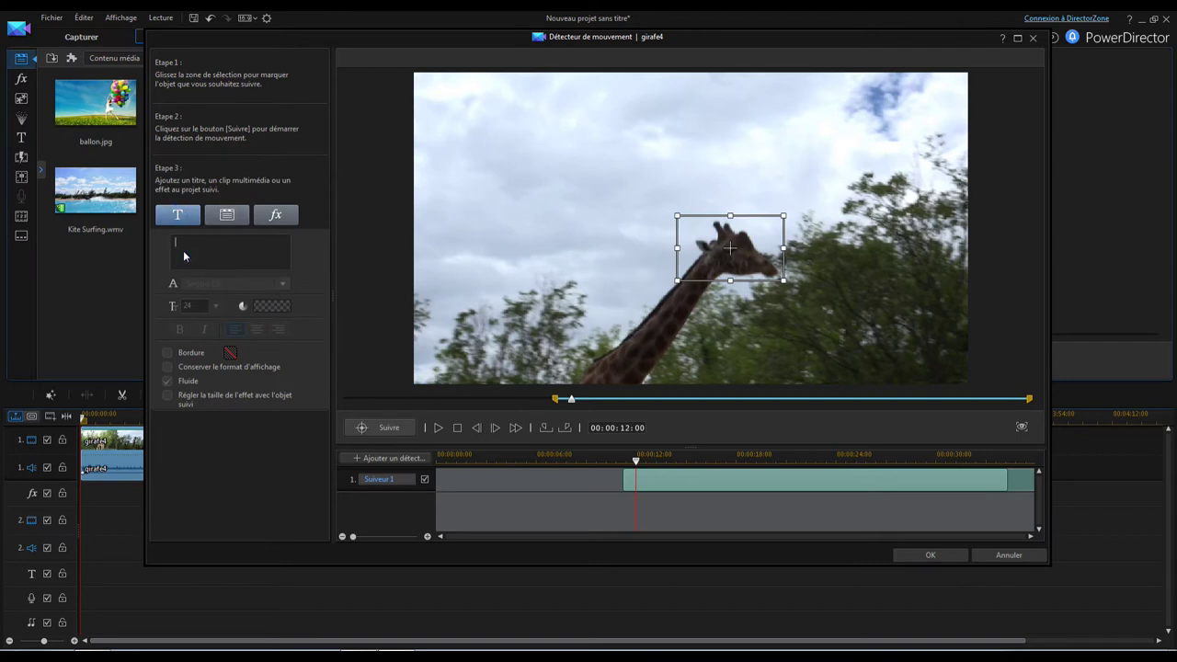
Step: Enter "girafe" as the tracked title and place it just below the giraffe's head
type("giurafe")
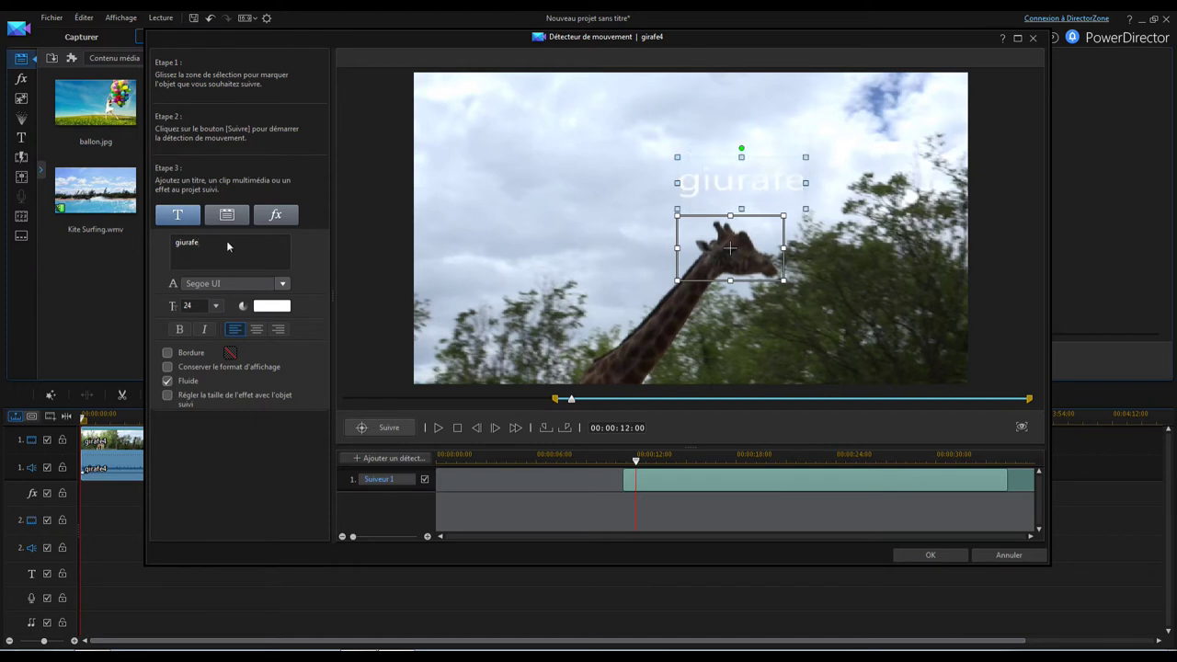
left_click(186, 246)
key("BackSpace")
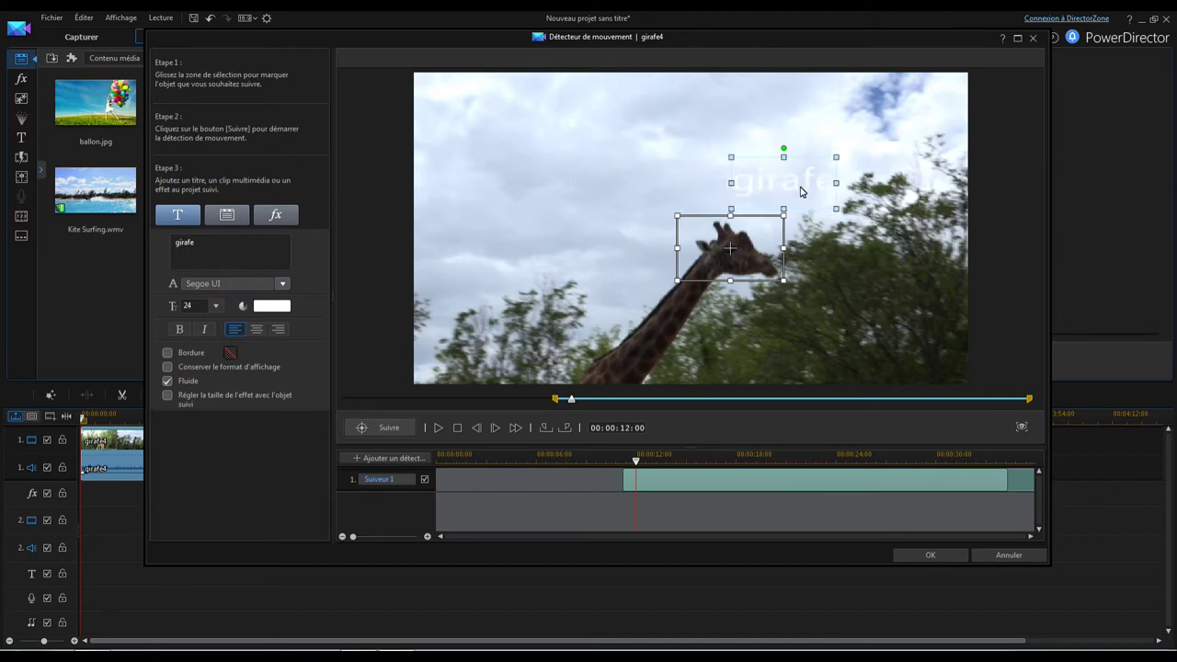
left_click_drag(812, 193, 747, 314)
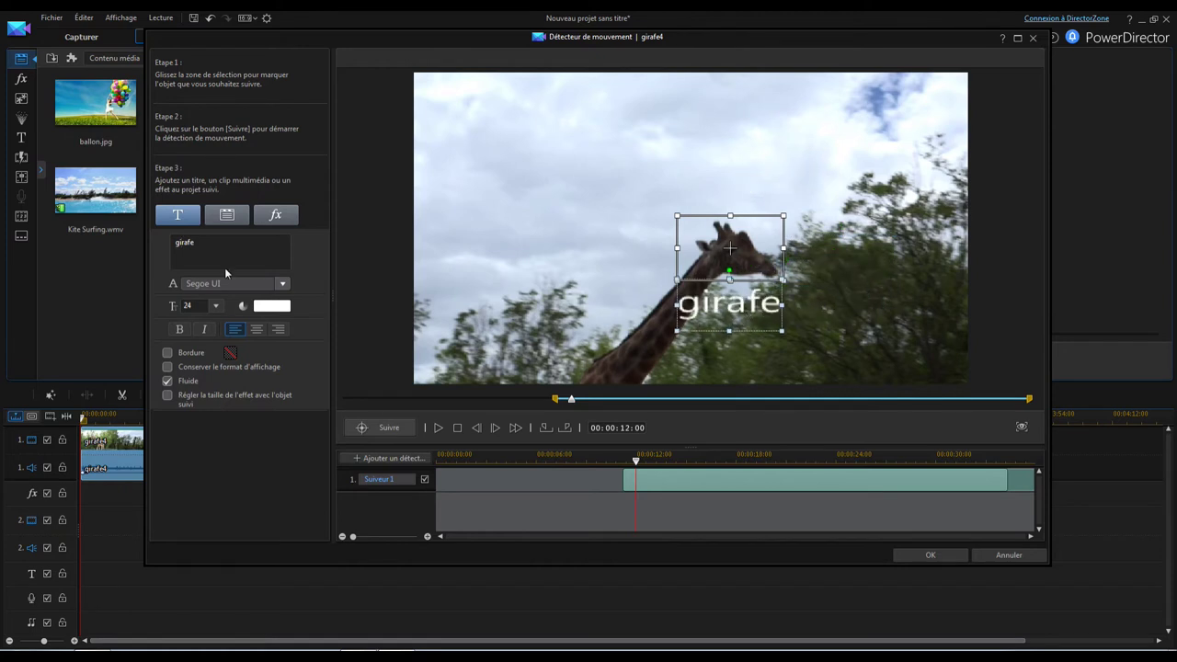
Step: Set the title's font size to 16, give it a black border and centre it under the tracking frame
left_click(215, 310)
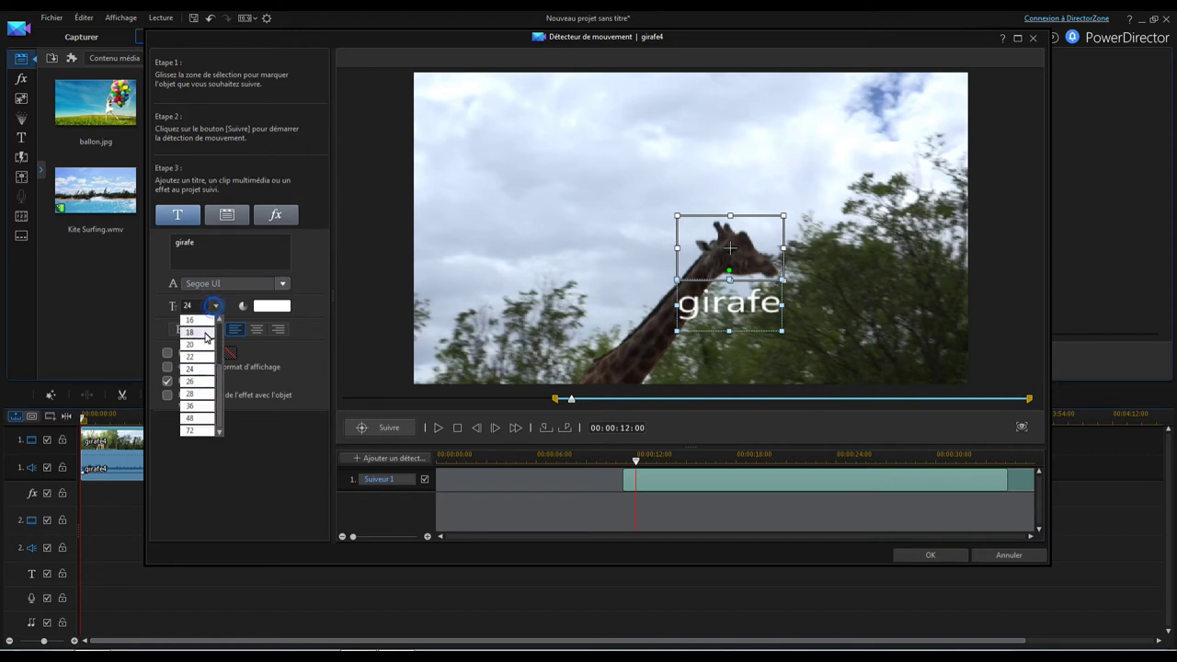
left_click(206, 325)
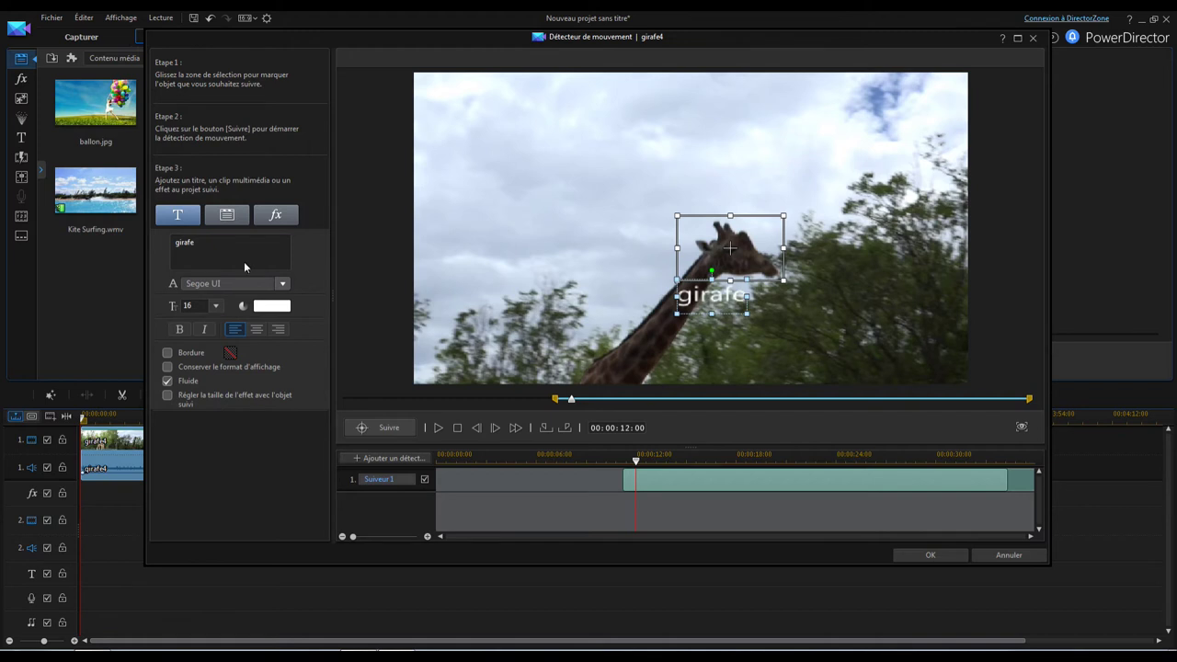
left_click(247, 288)
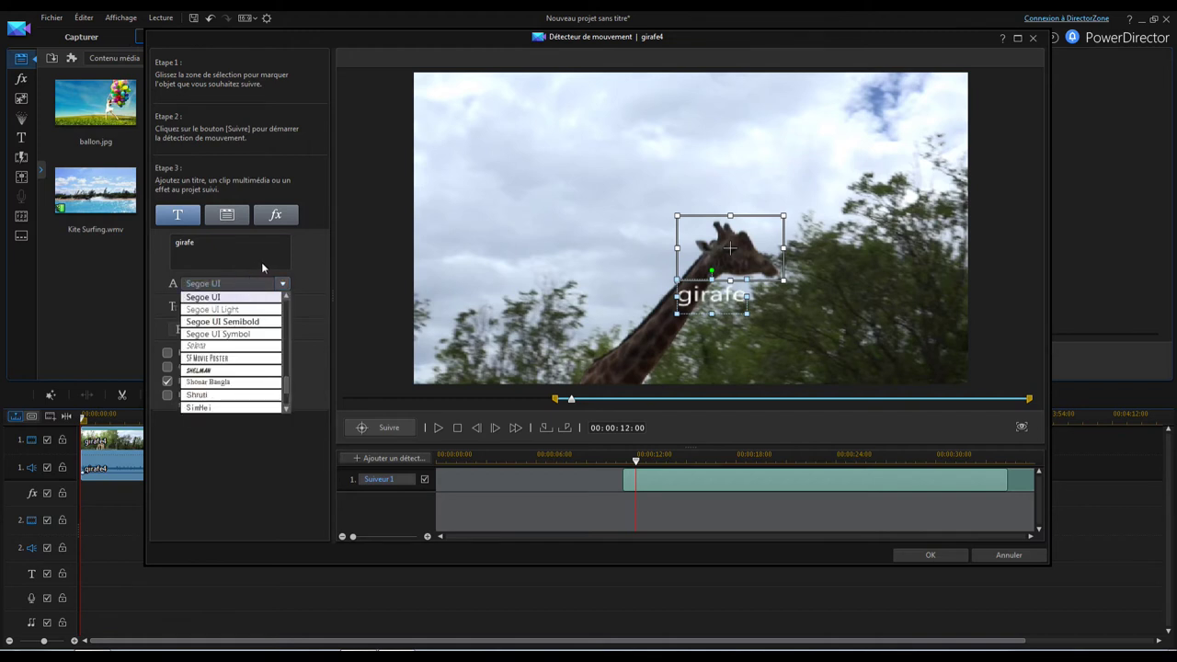
left_click(263, 265)
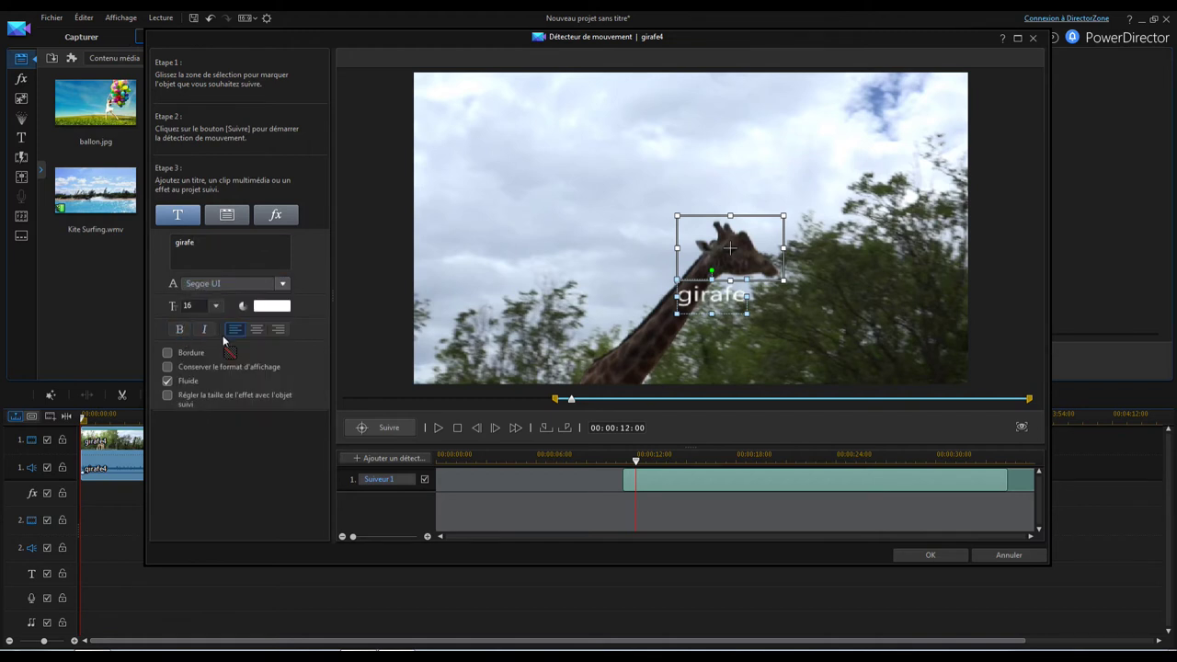
left_click(166, 353)
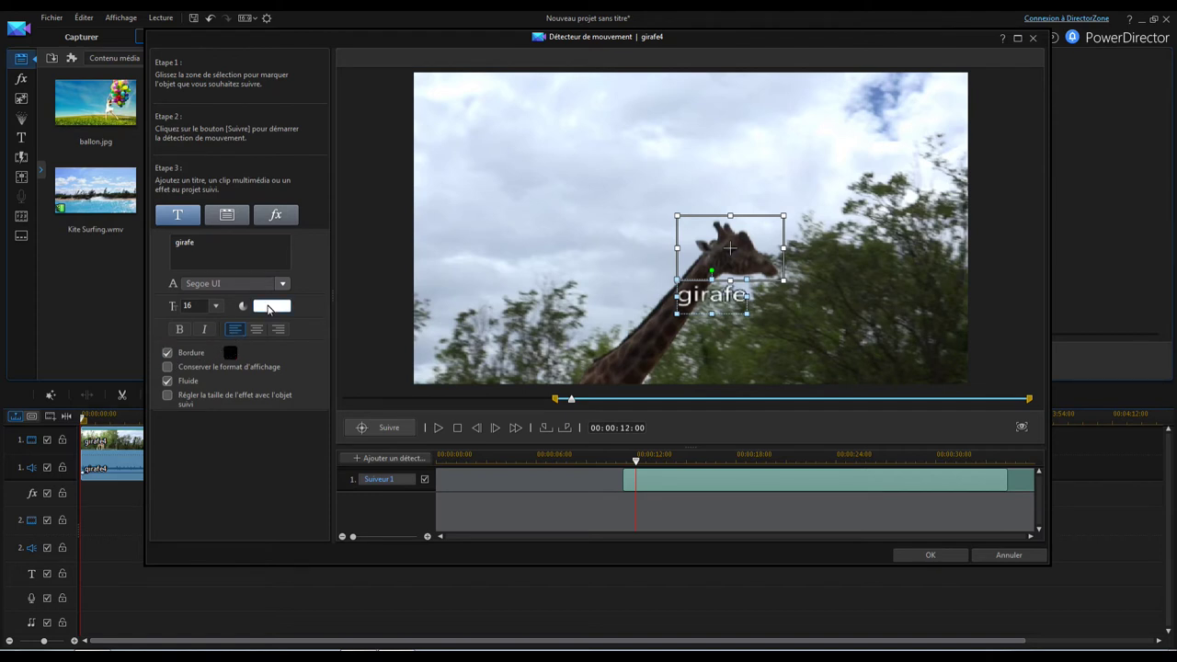
left_click_drag(725, 305, 738, 306)
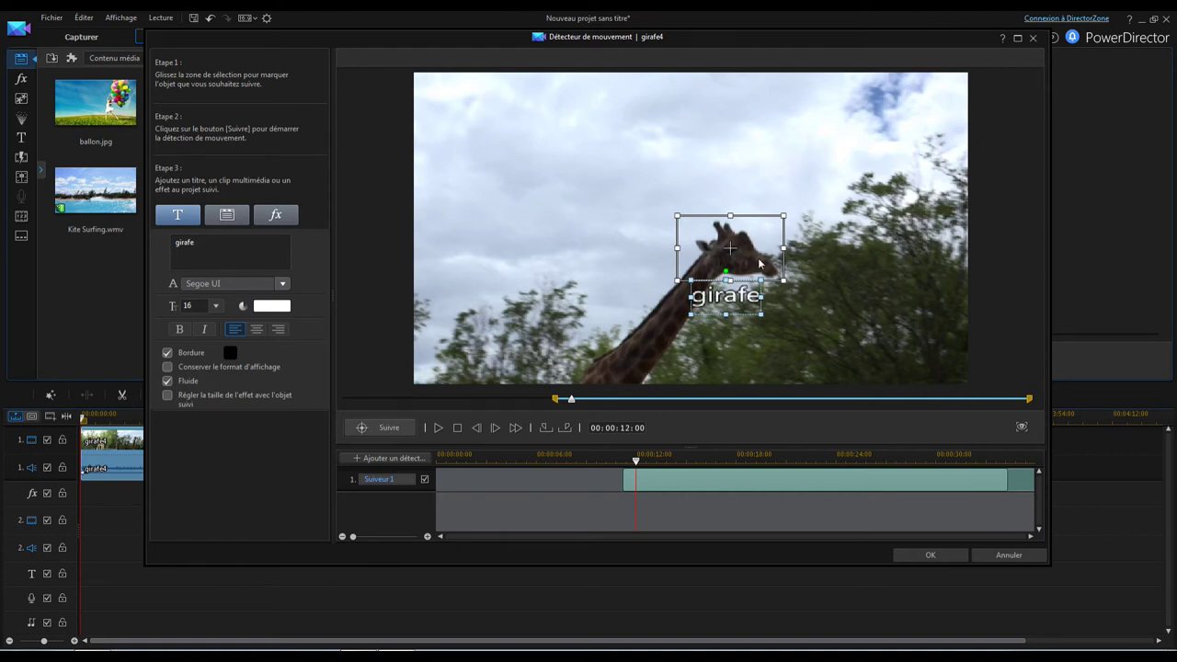
Step: Remove the girafe title from the tracker in favour of a media clip
left_click(225, 216)
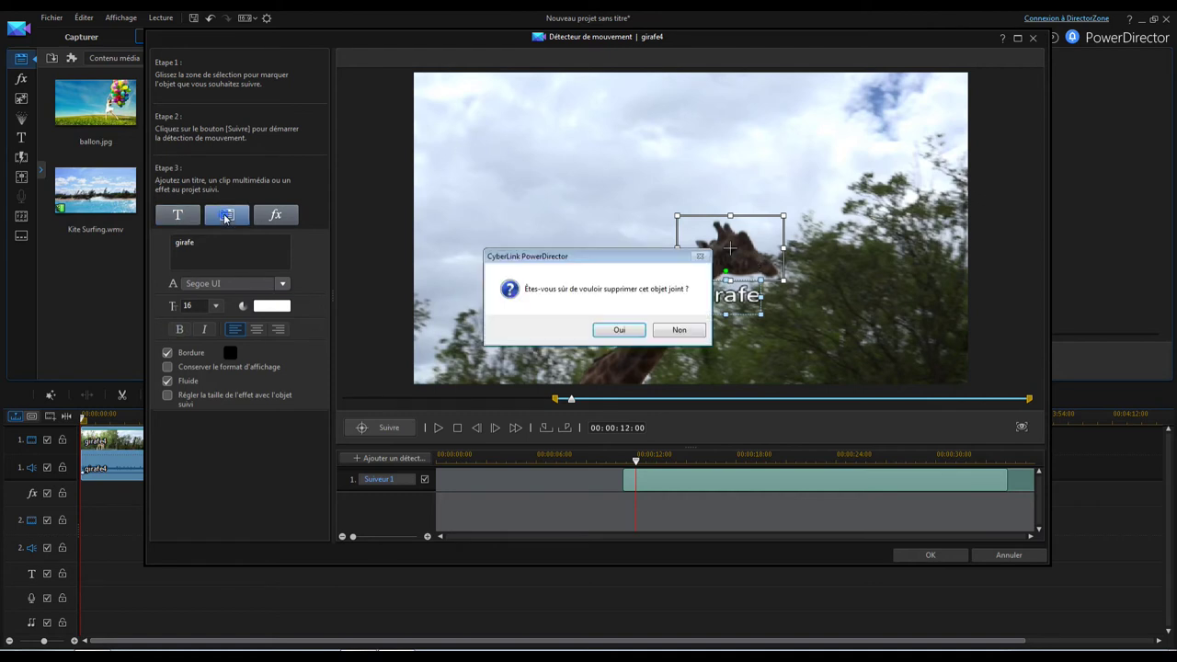
left_click(631, 332)
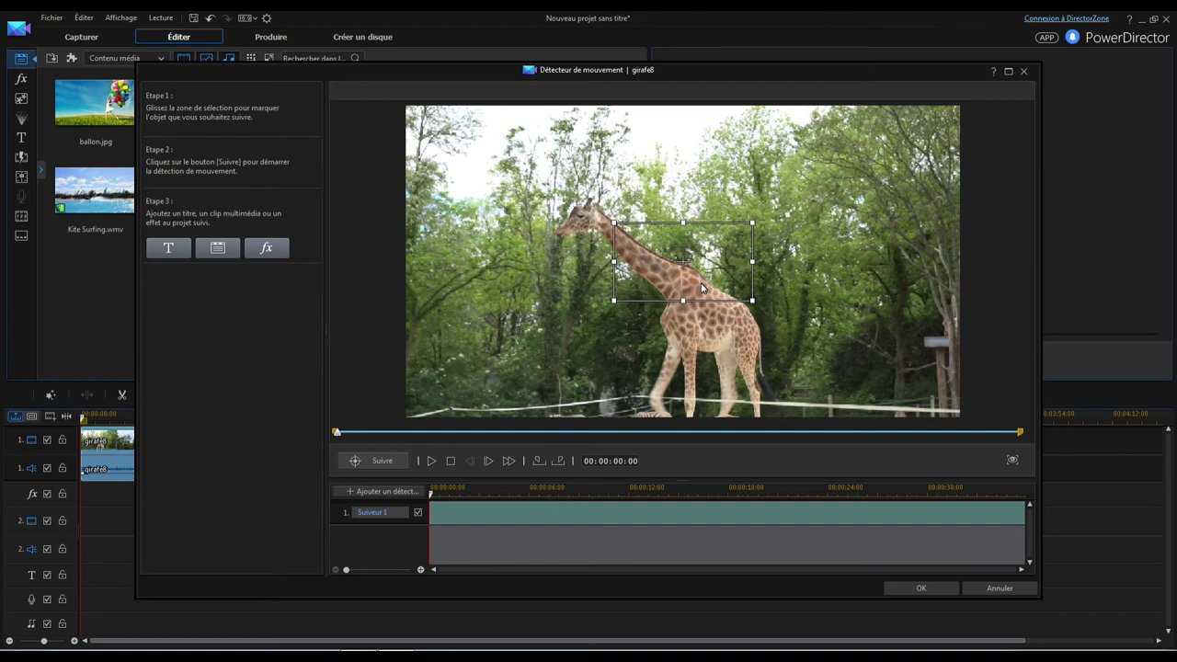
Step: Move and shrink the Suiveur 1 frame to fit tightly around the giraffe's head at the start of the girafe8 clip
left_click_drag(662, 284, 631, 253)
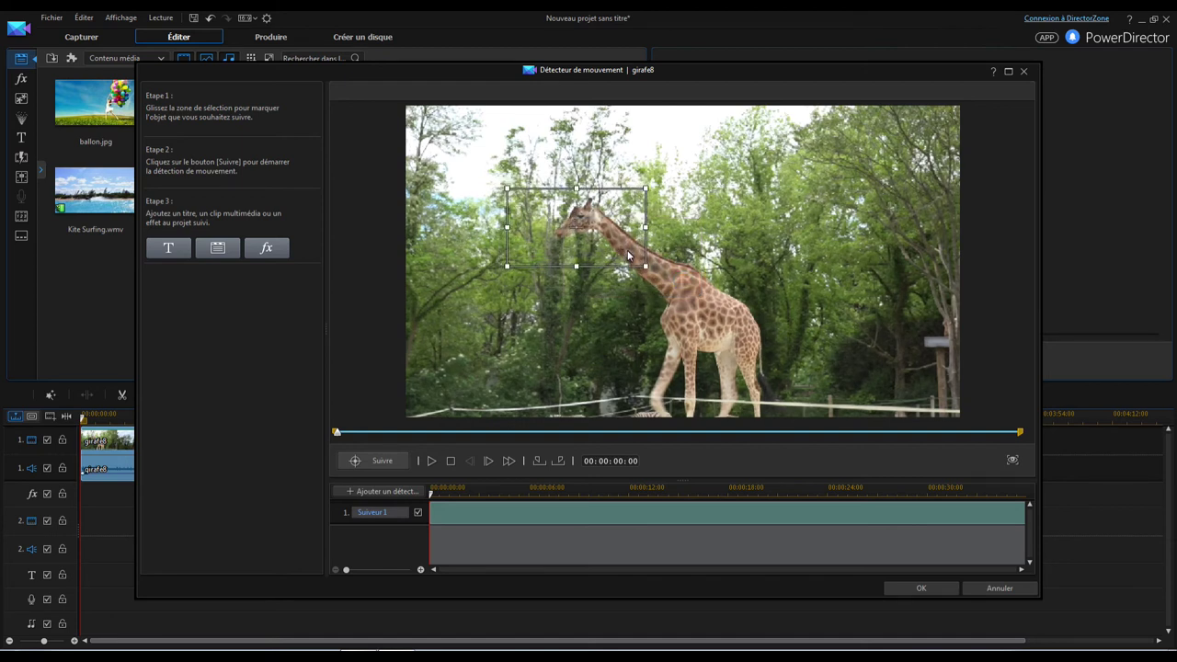
left_click_drag(512, 266, 548, 244)
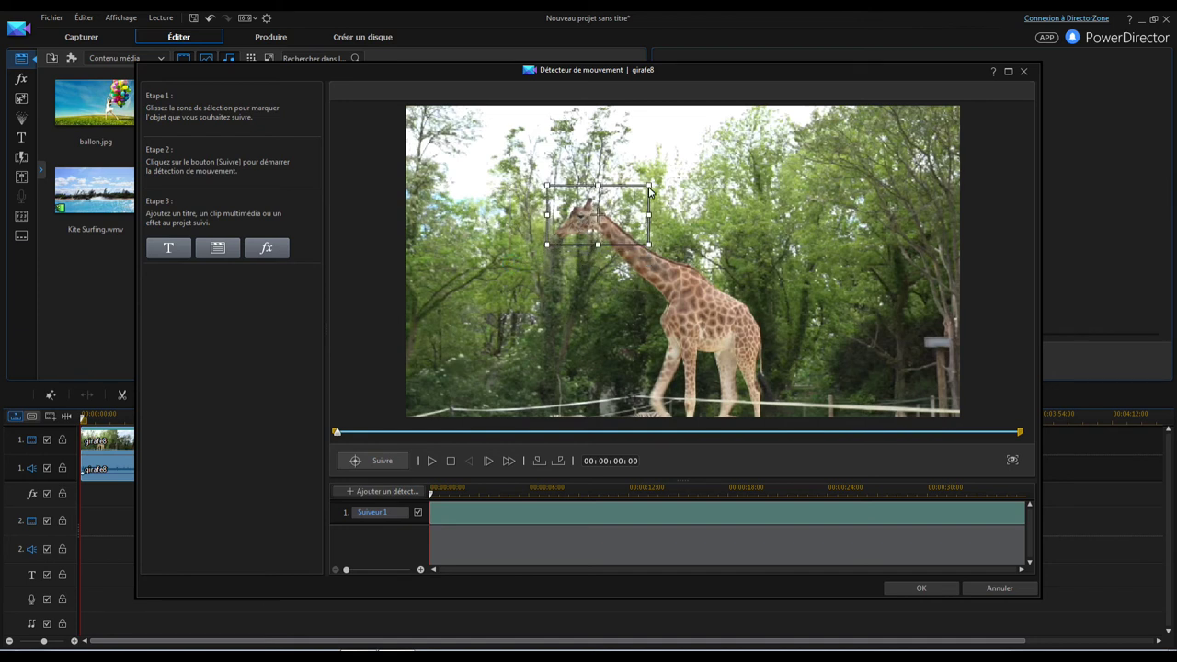
left_click_drag(649, 185, 621, 189)
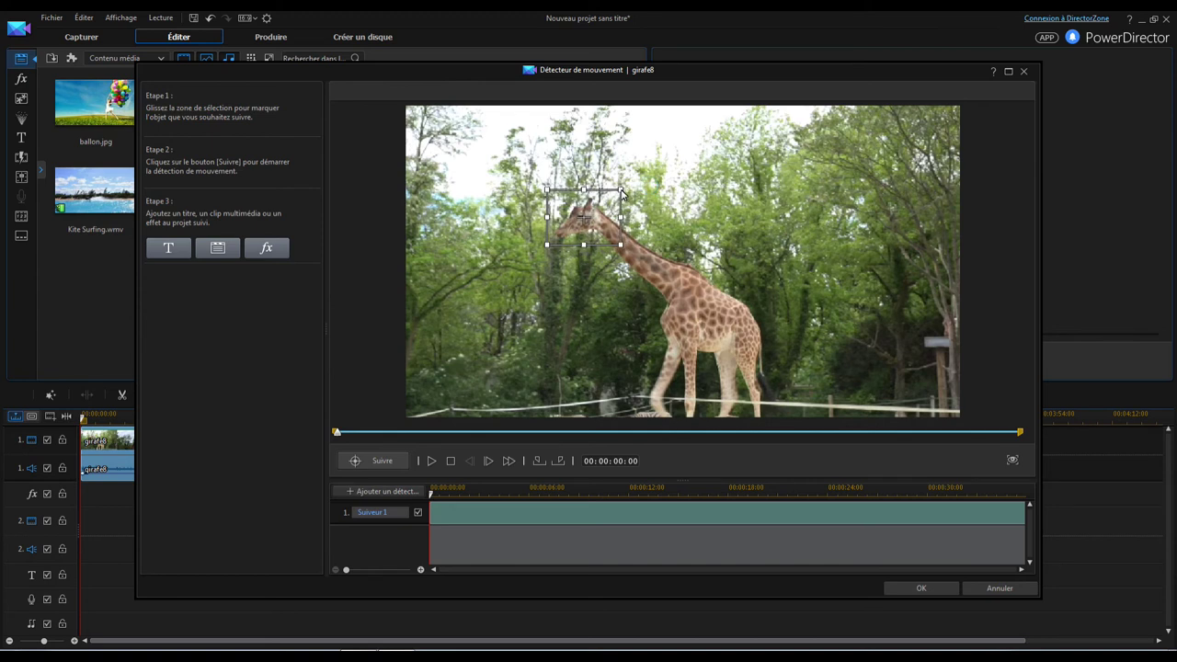
left_click_drag(584, 247, 591, 228)
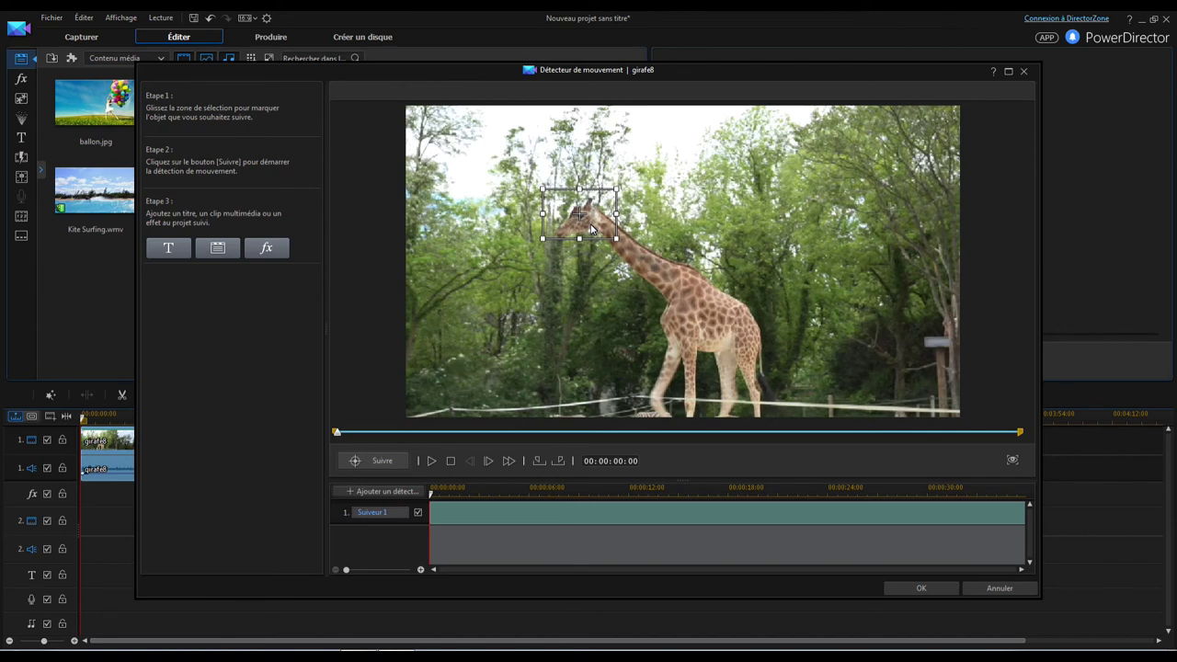
Step: Try tracking the giraffe's head through girafe8, stop the analysis partway and go back to about 8 seconds to check the frame
left_click(381, 460)
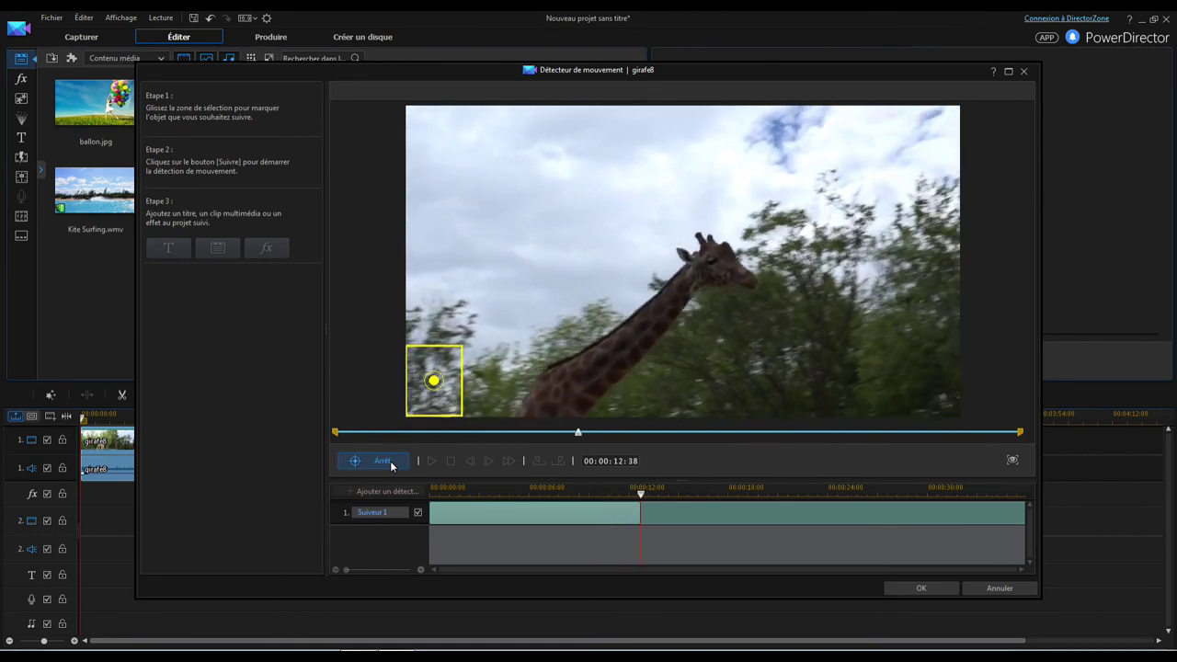
left_click(390, 462)
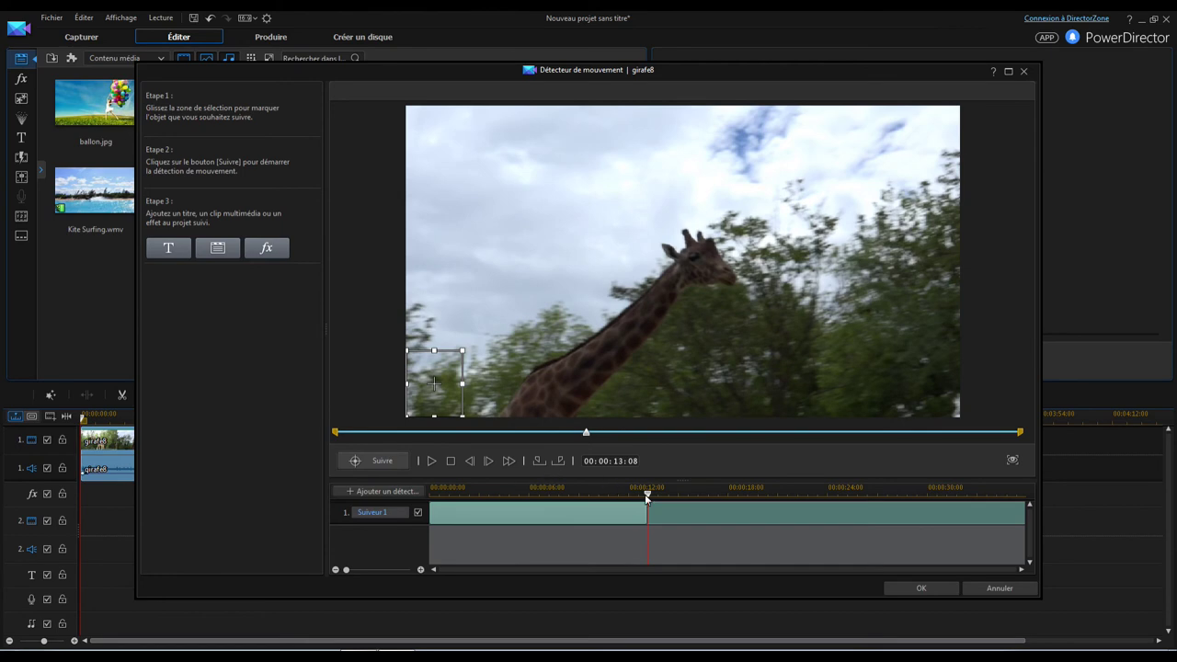
left_click_drag(648, 499, 565, 508)
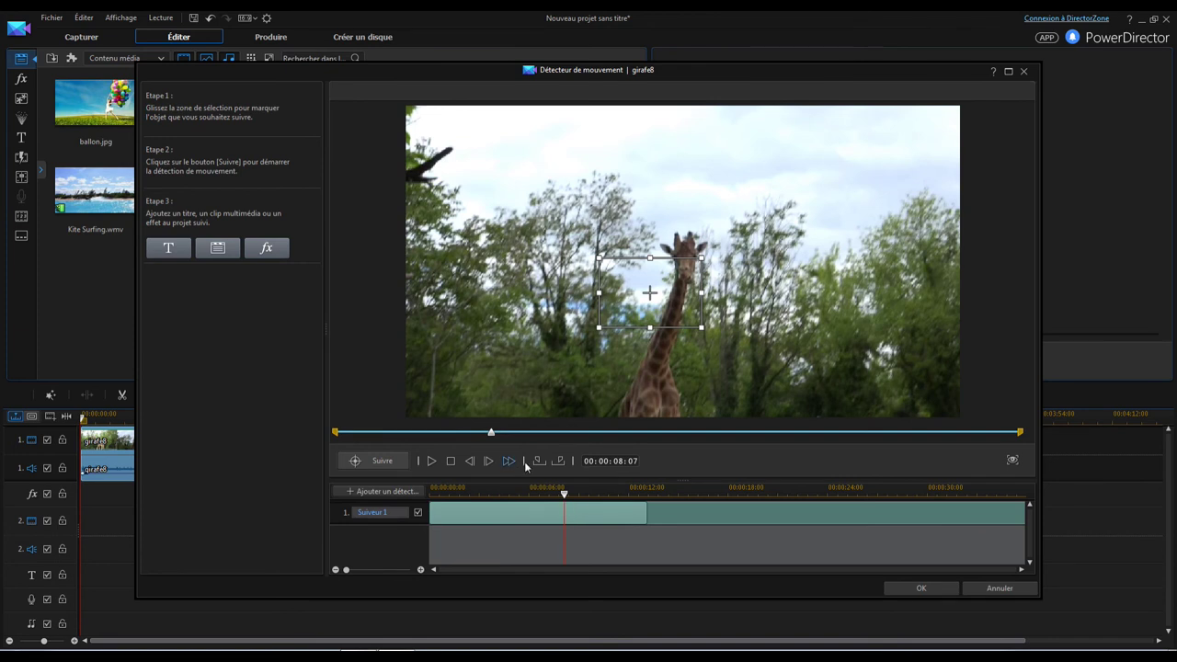
Step: Delete the Suiveur 1 tracker from the girafe8 clip and confirm its removal
right_click(584, 513)
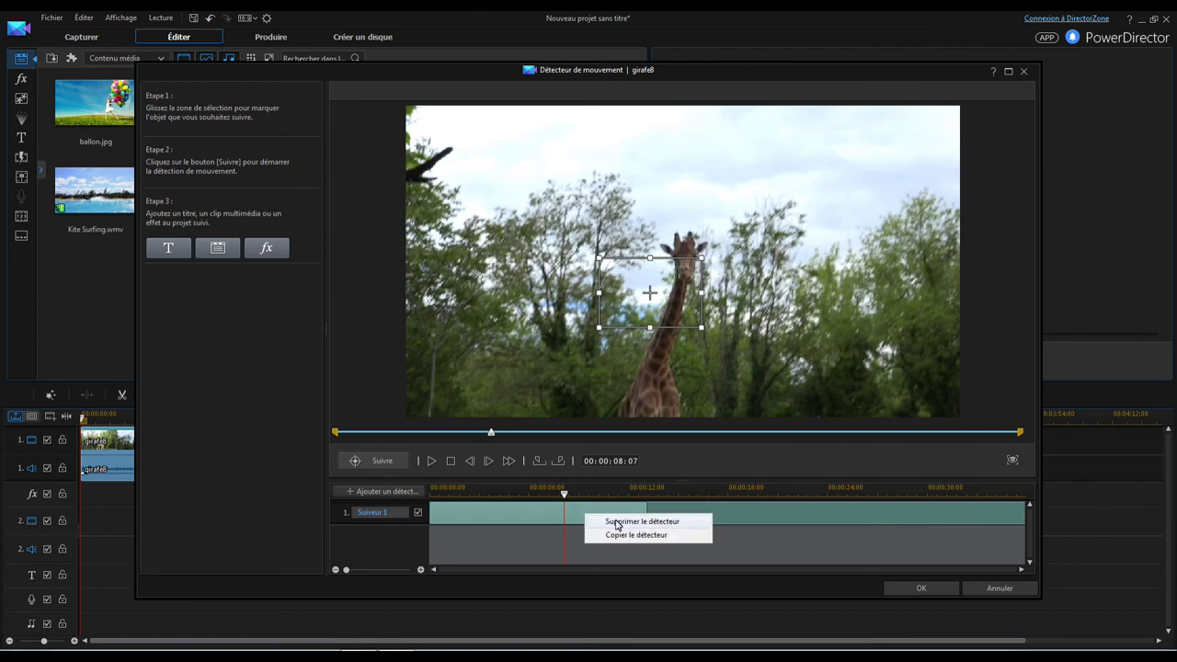
left_click(605, 519)
left_click(605, 363)
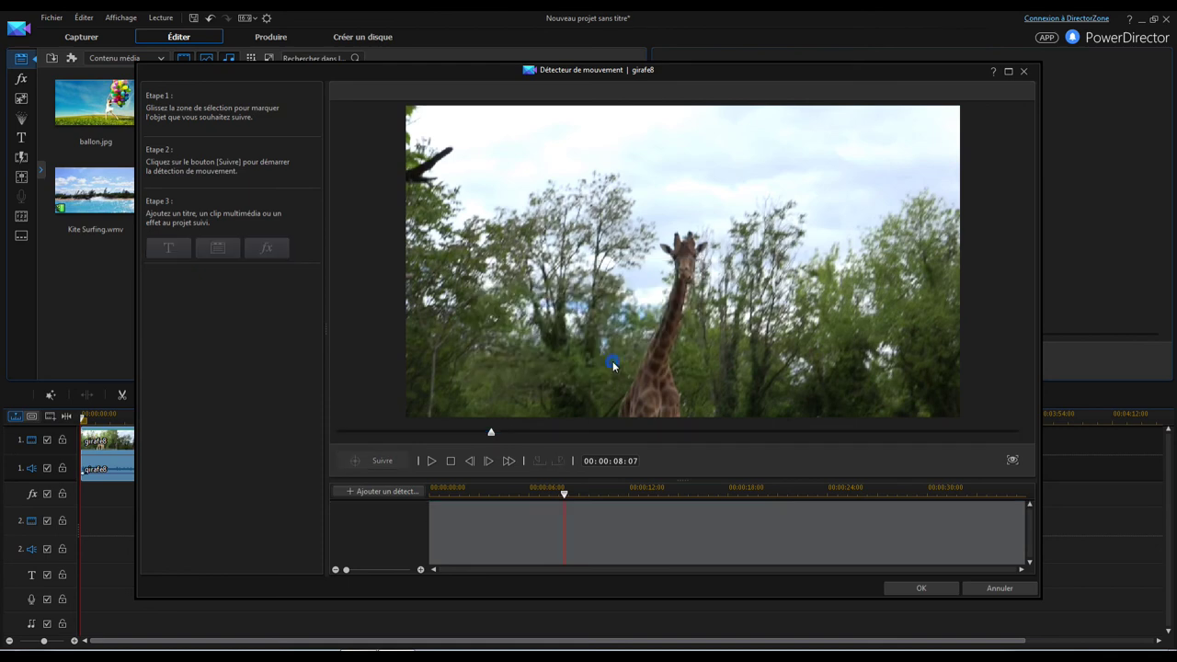
Step: Add a new tracker at the start of girafe8 and shrink its frame to a very small area on the giraffe's head
left_click_drag(564, 495, 426, 500)
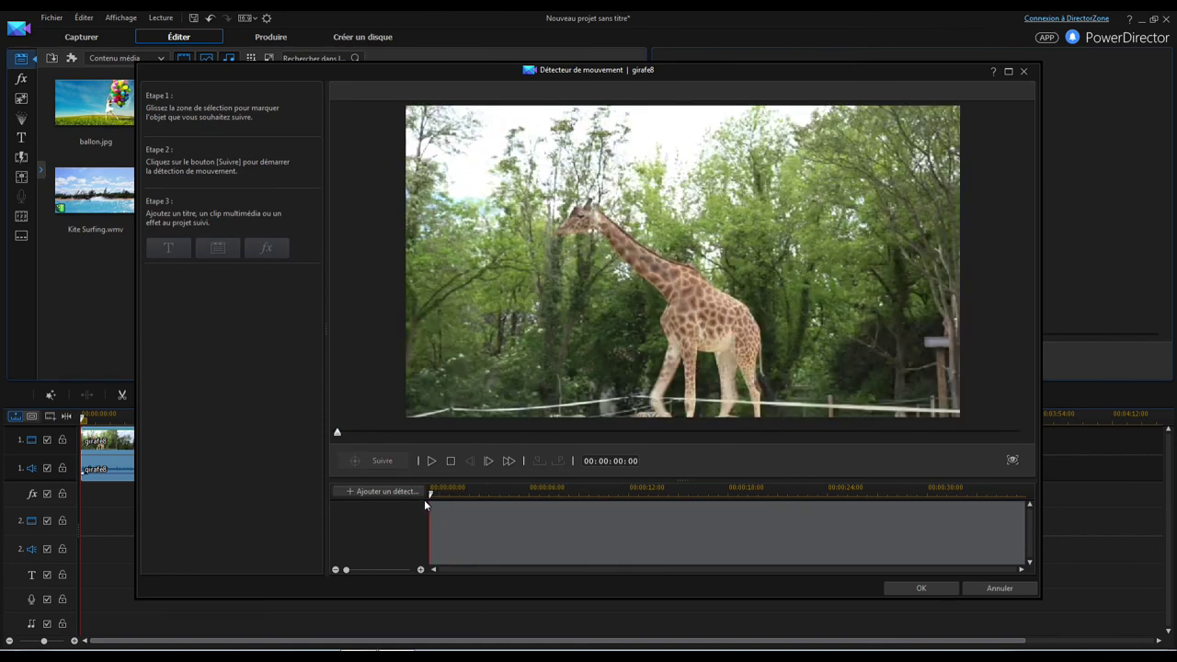
left_click(374, 489)
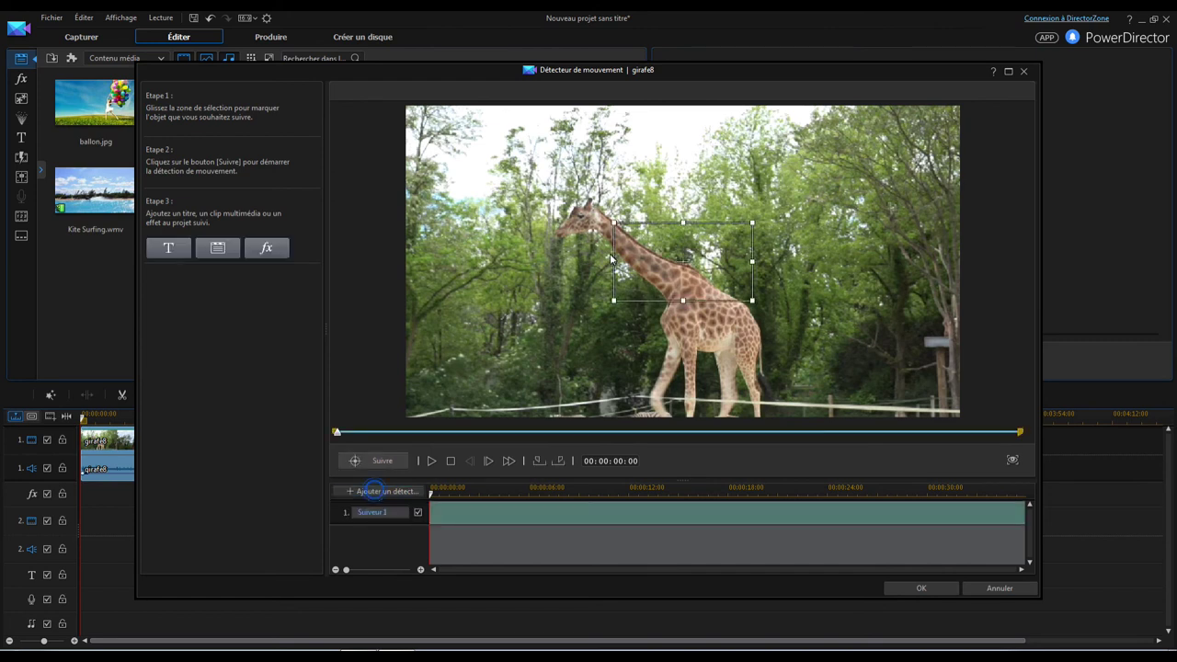
left_click_drag(631, 268, 565, 220)
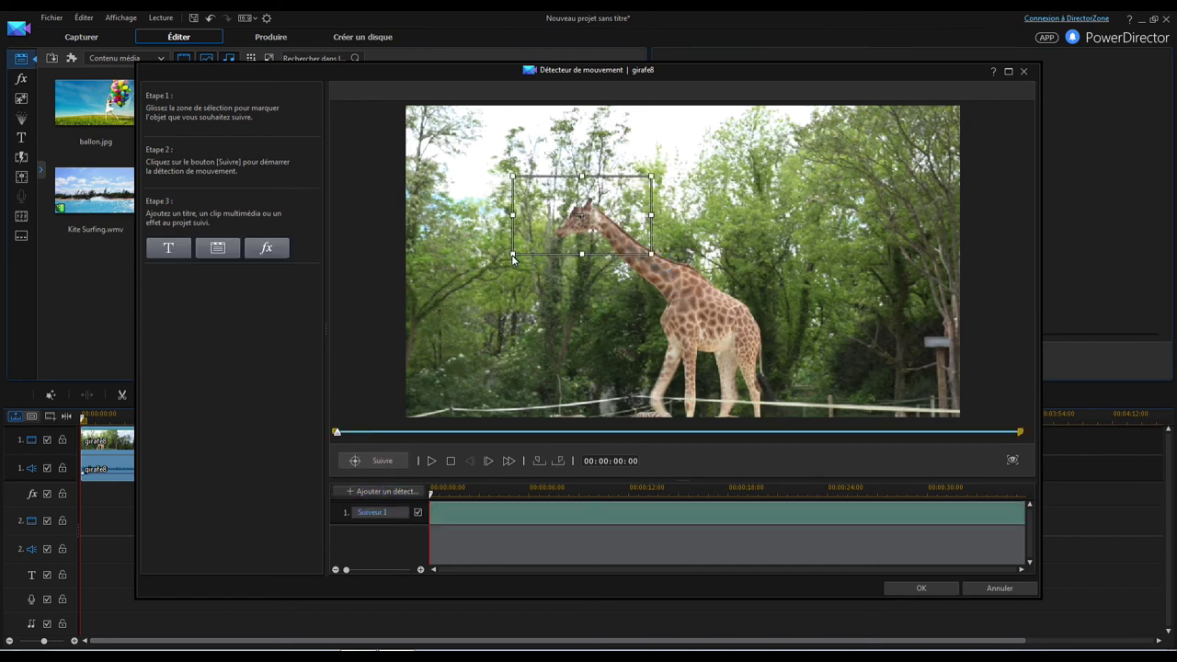
left_click_drag(512, 254, 584, 221)
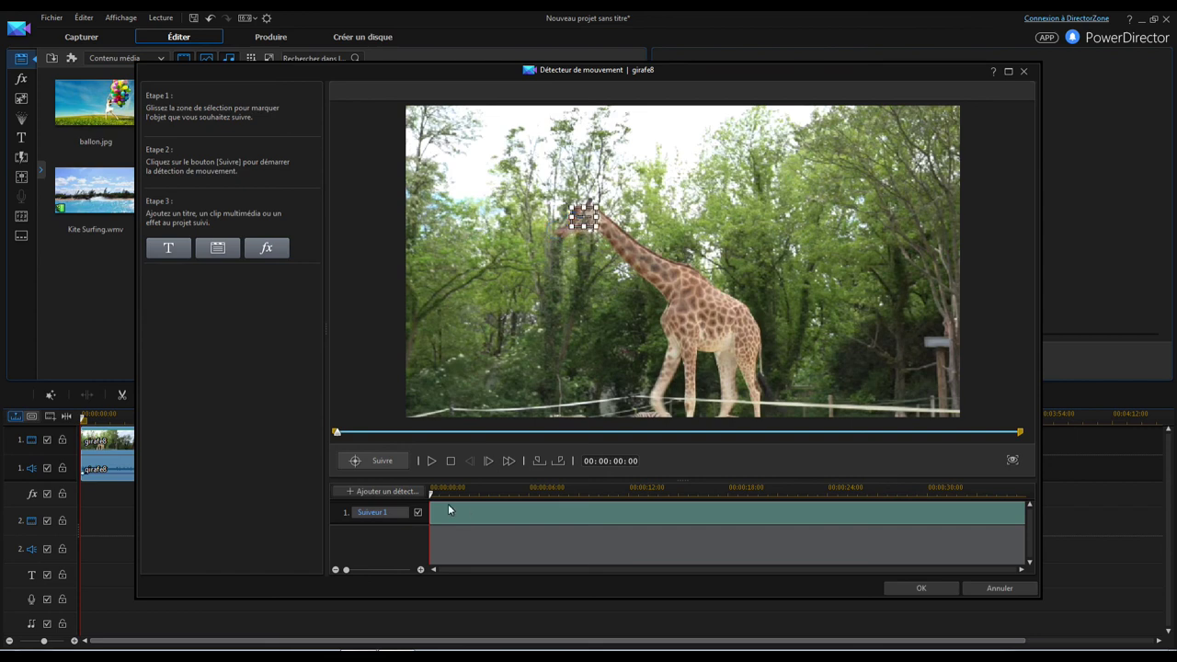
Step: Run the motion tracking on girafe8 with the small head frame and stop it at about 18 seconds
left_click(384, 462)
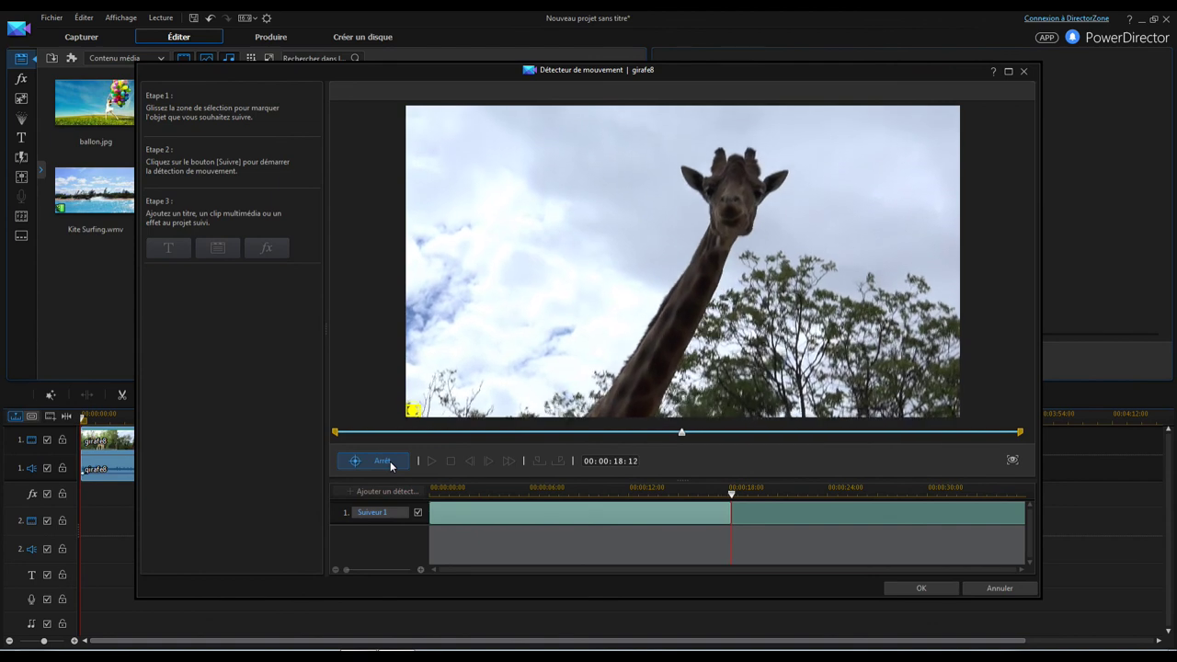
left_click(382, 461)
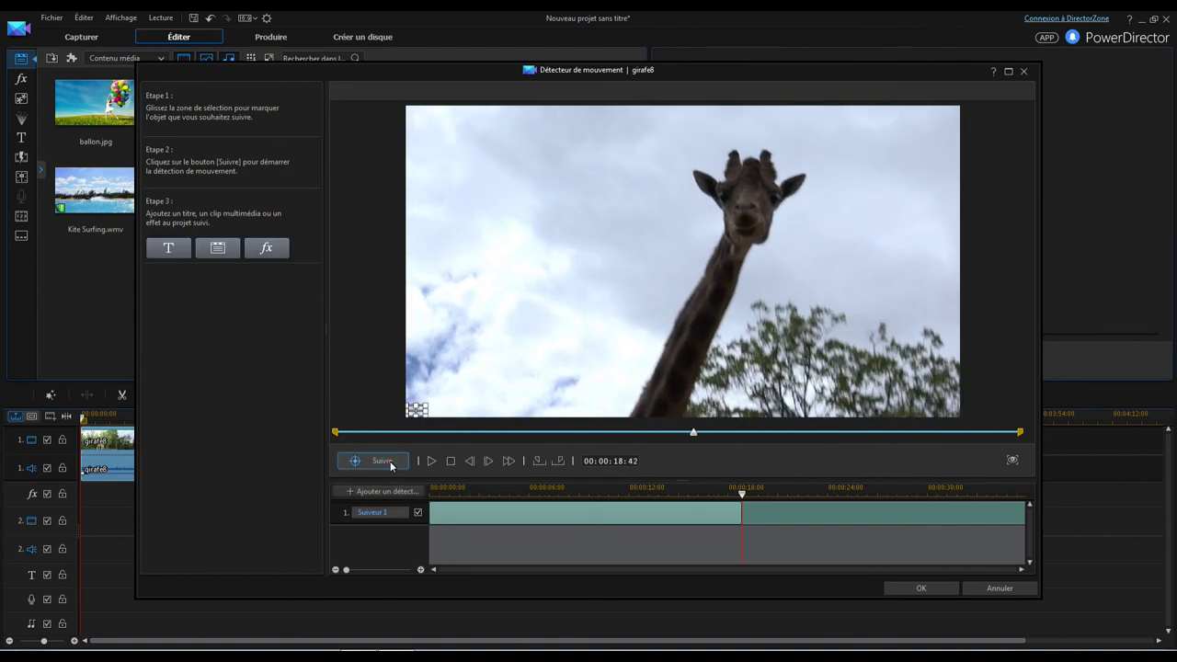